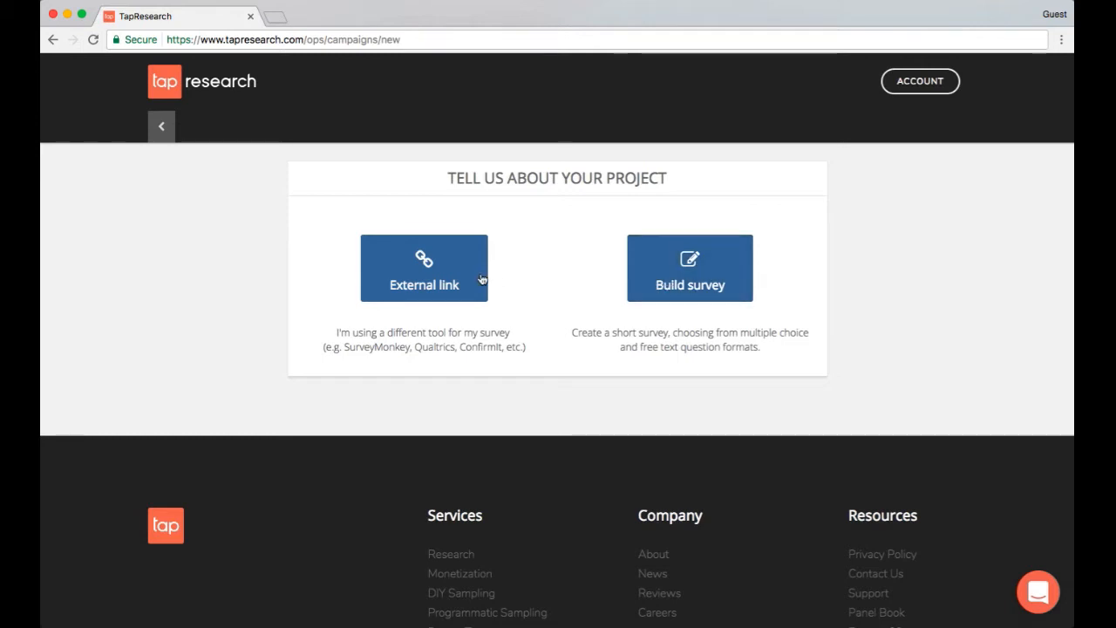
Start an External link project and name it Pet Survey
click(454, 277)
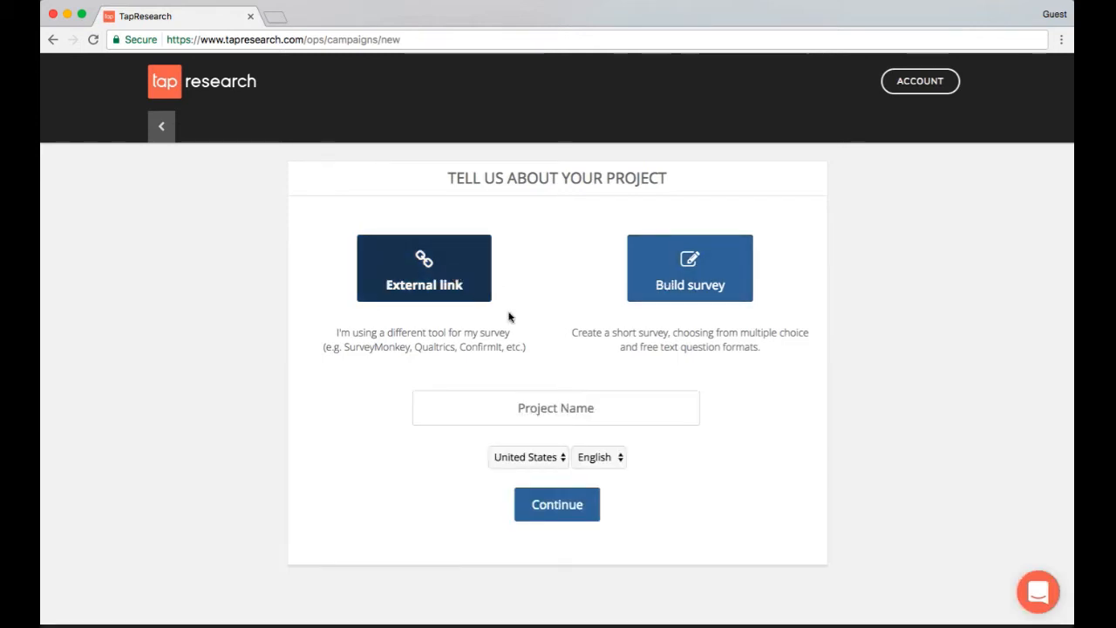
click(556, 410)
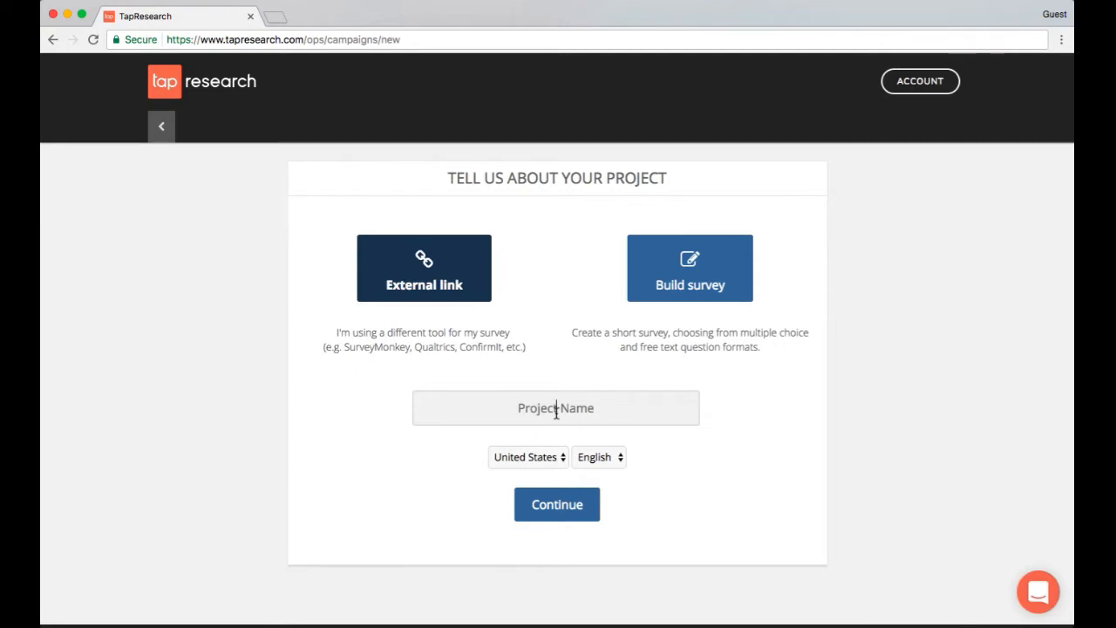
text(Pet )
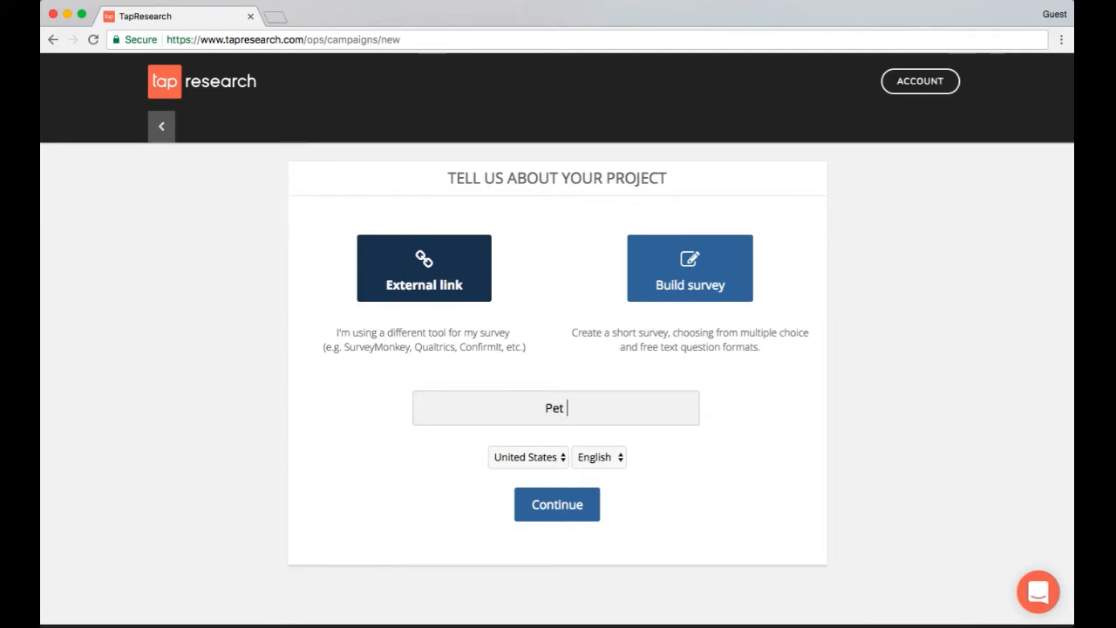
text(Survey)
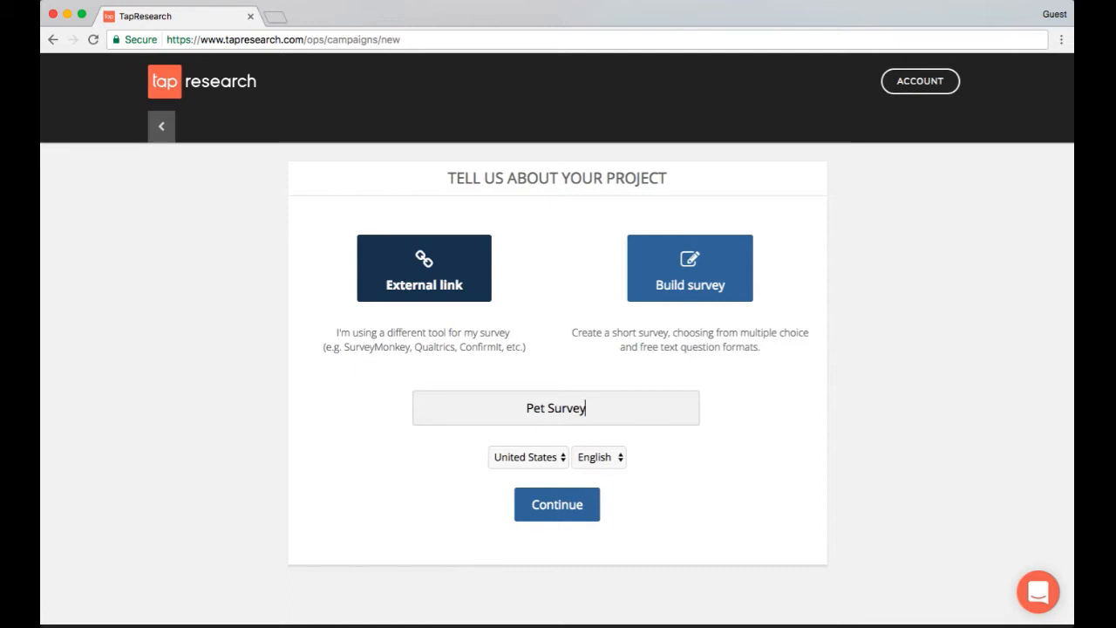
Set the project's country to United States and language to English and continue to the project setup
click(556, 463)
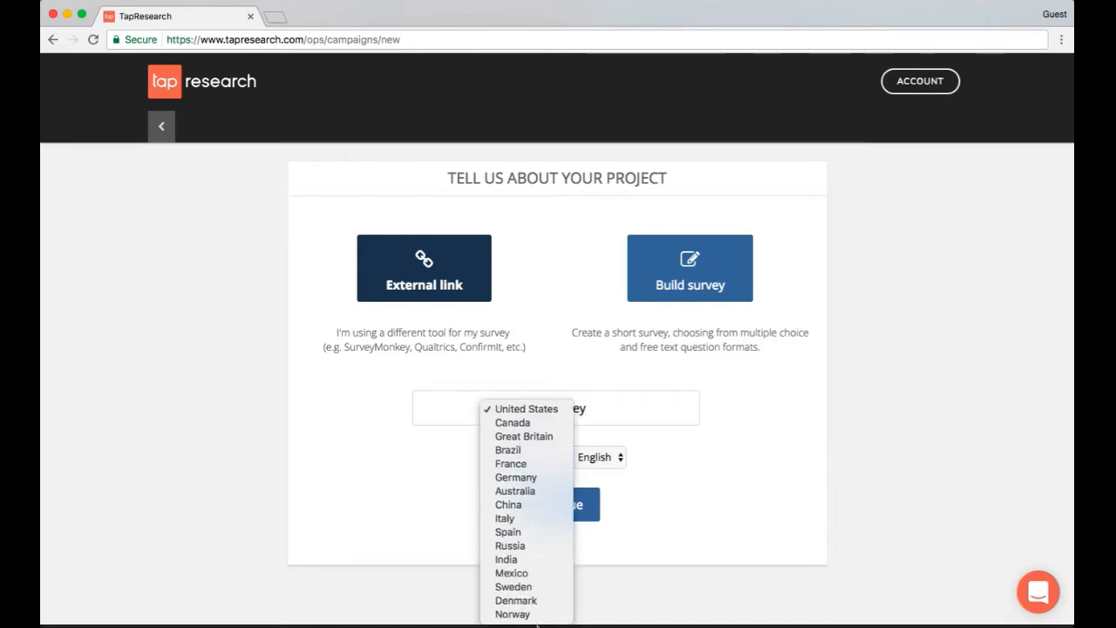
click(548, 410)
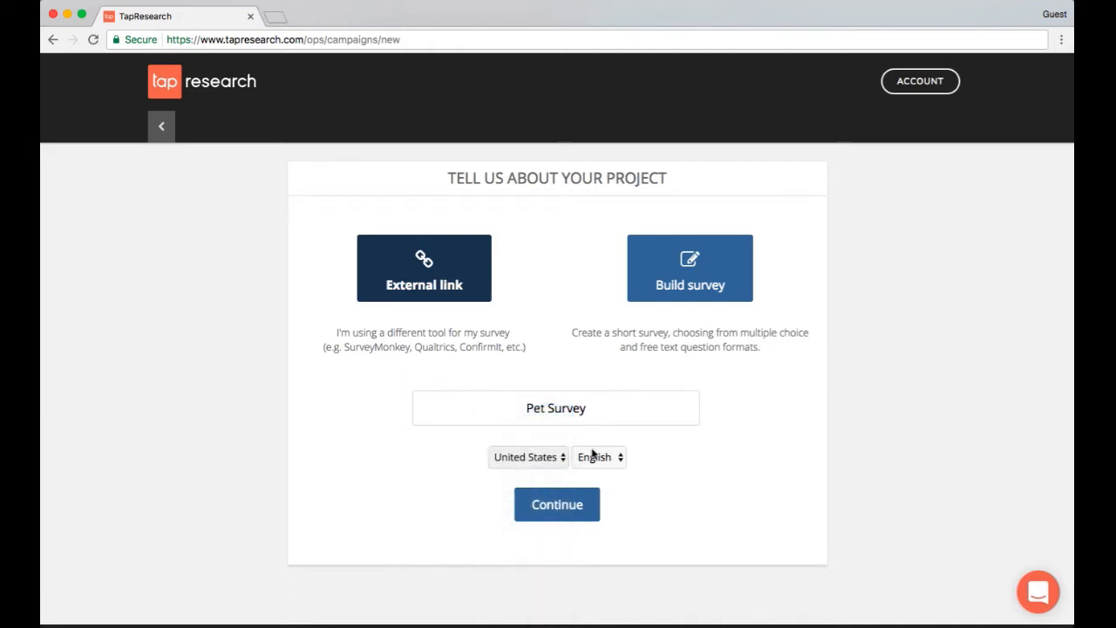
click(601, 464)
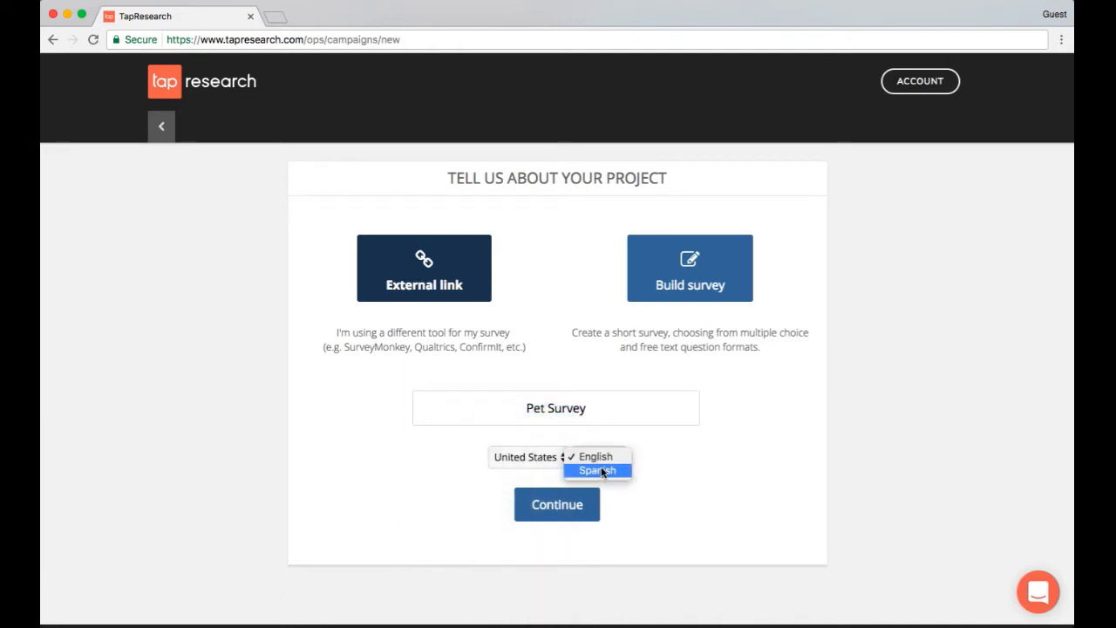
click(605, 460)
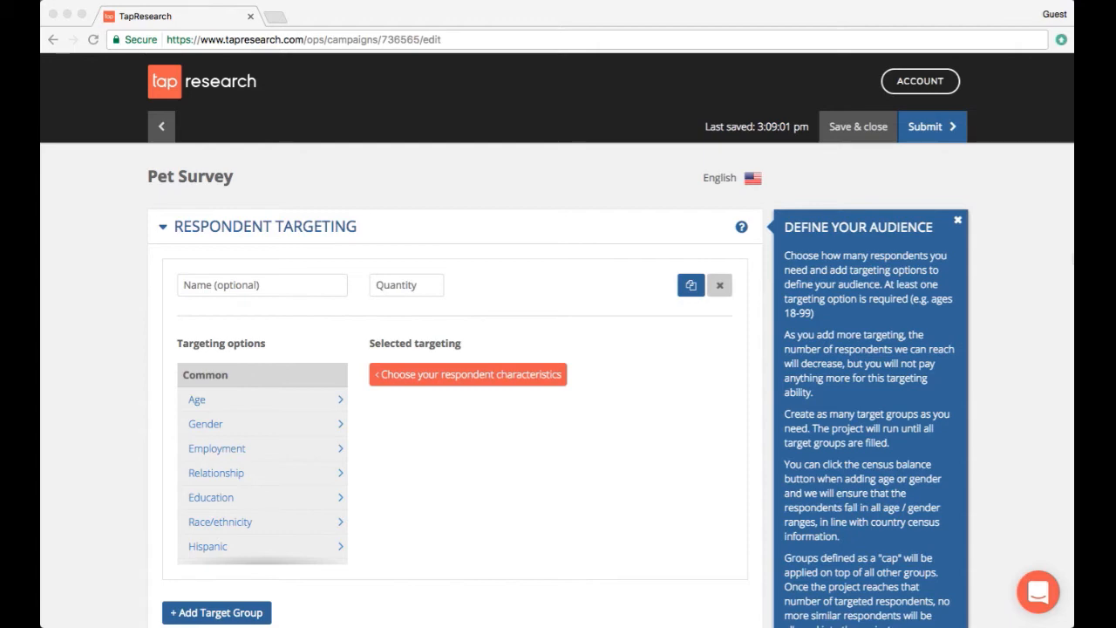
Close the Define Your Audience help panel
click(956, 221)
scroll(621, 462, down, 3)
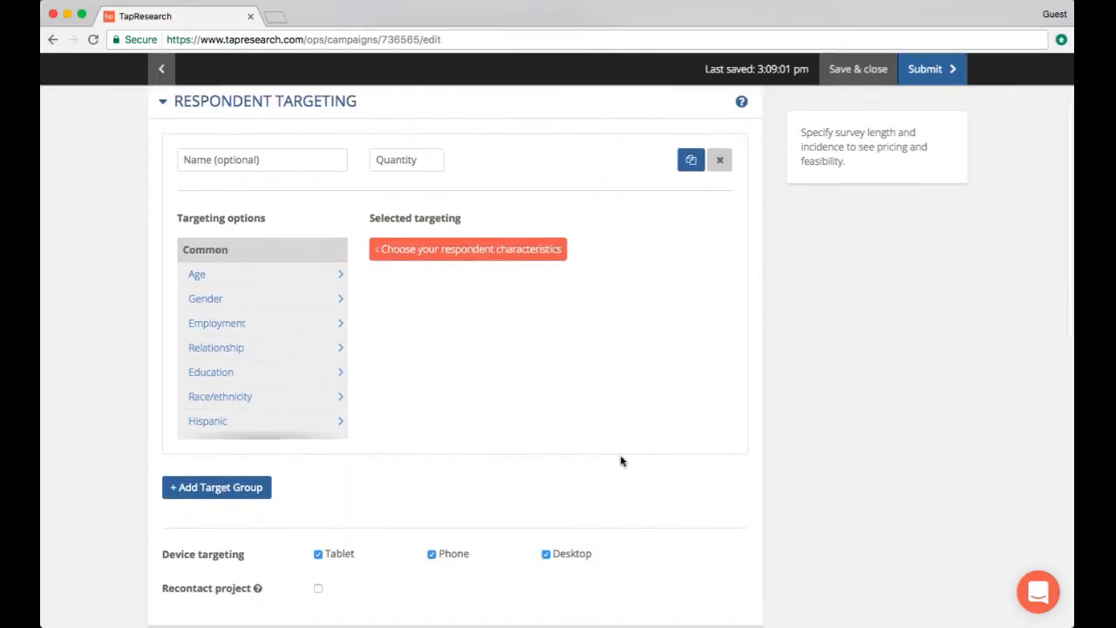
Add a second target group and delete it again
click(272, 490)
scroll(469, 466, down, 3)
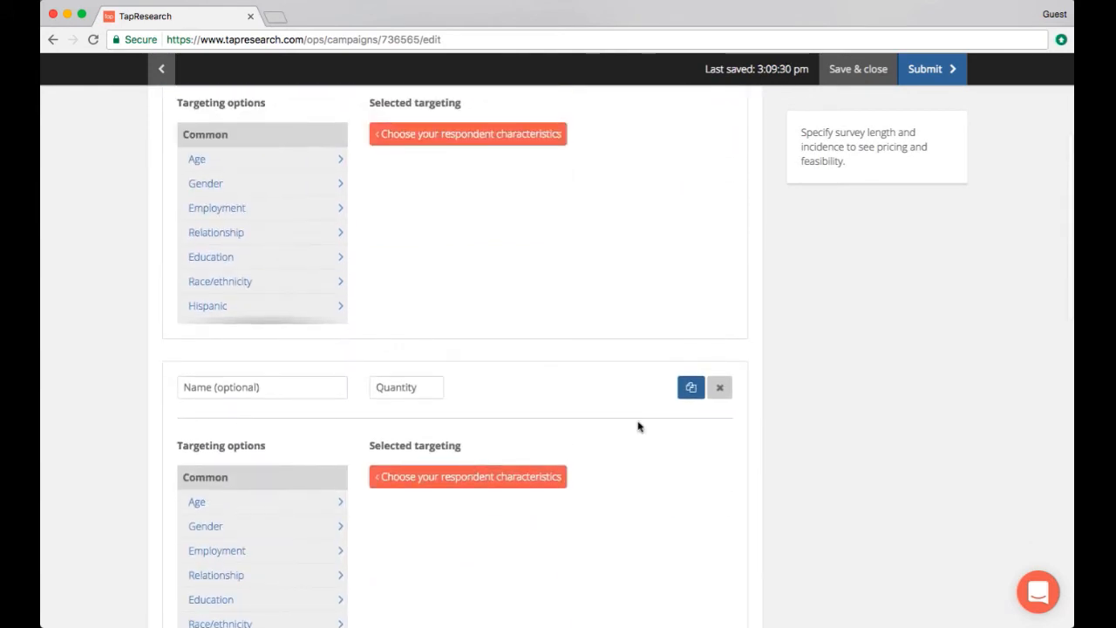
click(719, 389)
scroll(400, 400, up, 5)
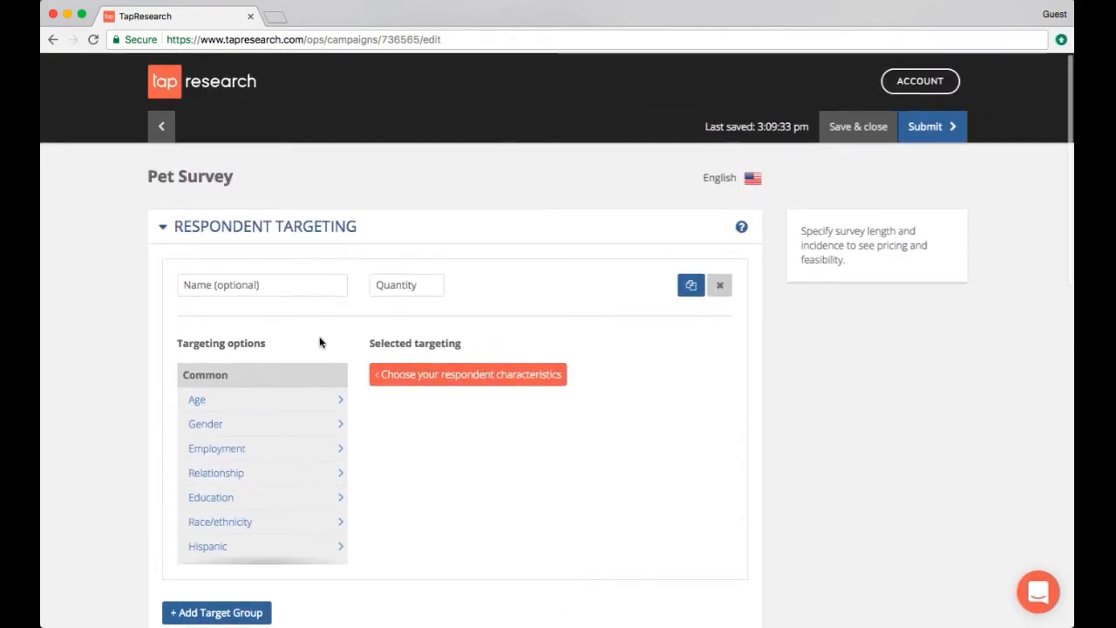
Name the target group Men and Women 18-65 w Dogs and set its quantity to 1000
click(292, 284)
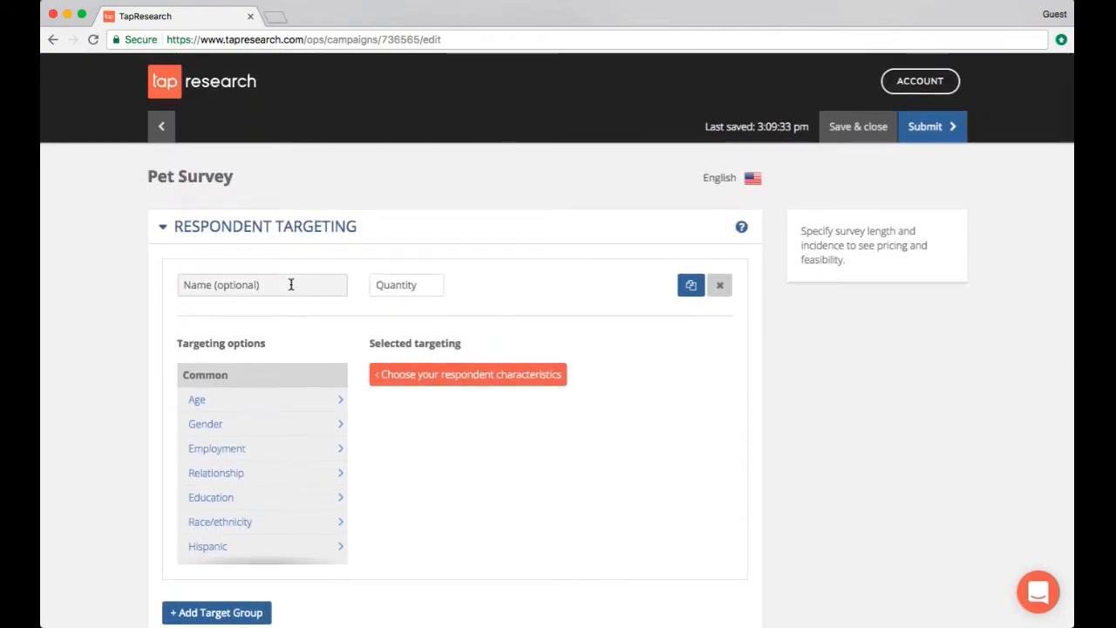
text(Men and Women 18)
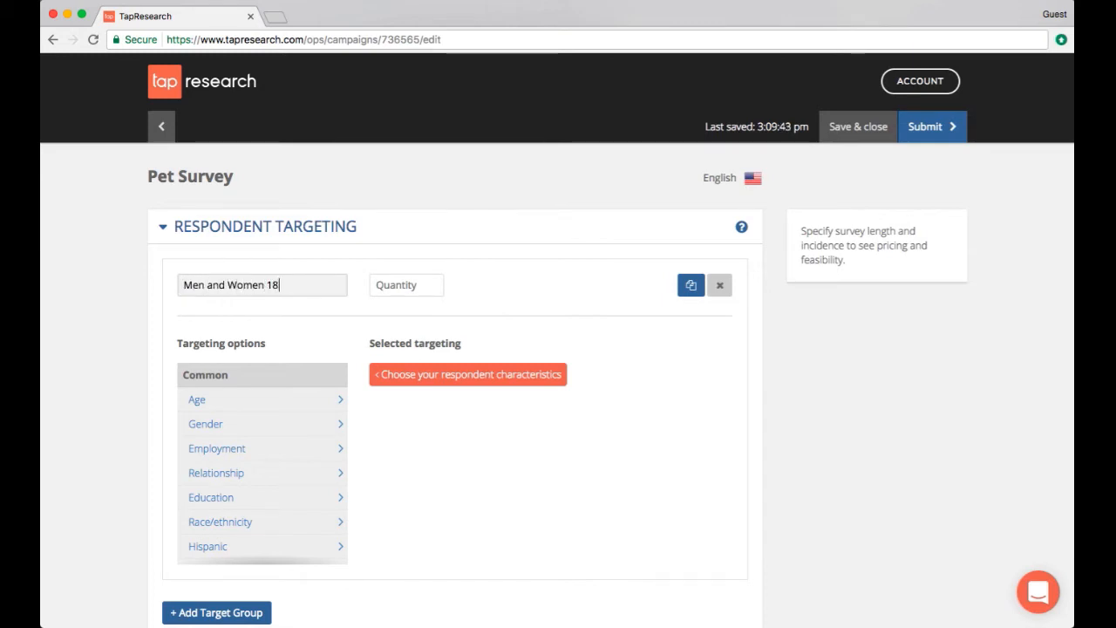
text(-65 w Dogs)
click(414, 292)
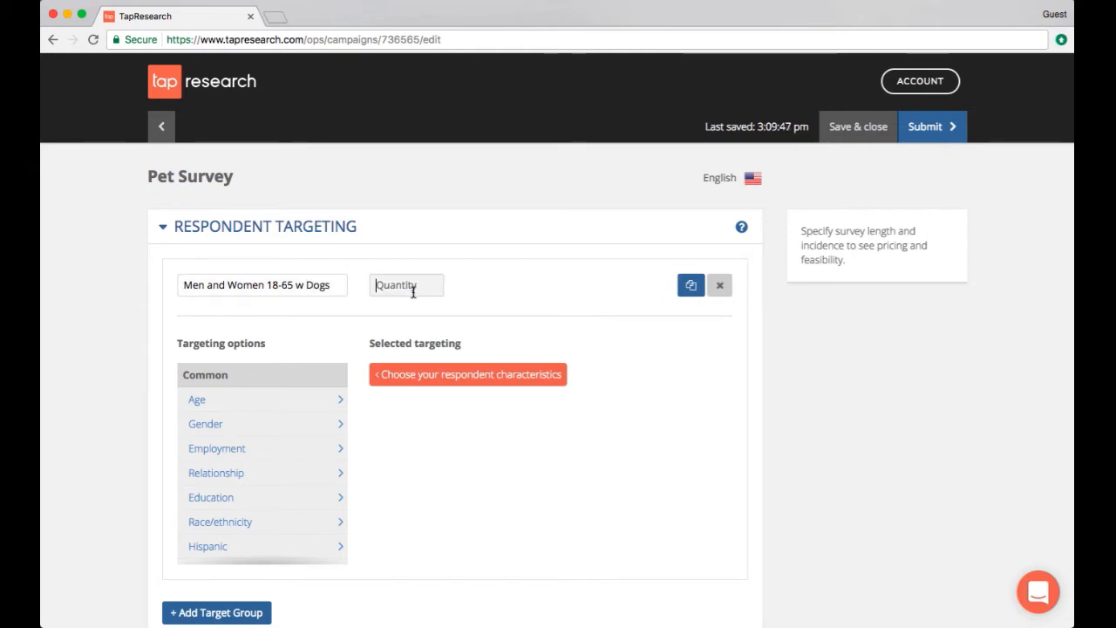
text(1000)
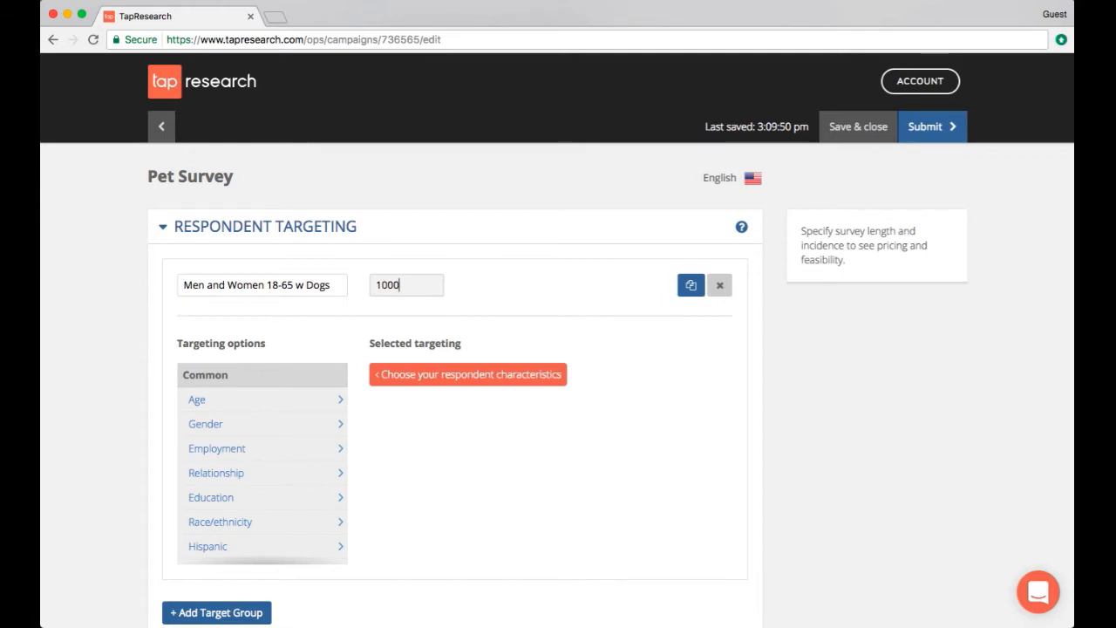
Add Age targeting for ages 18-65 to the target group
click(290, 399)
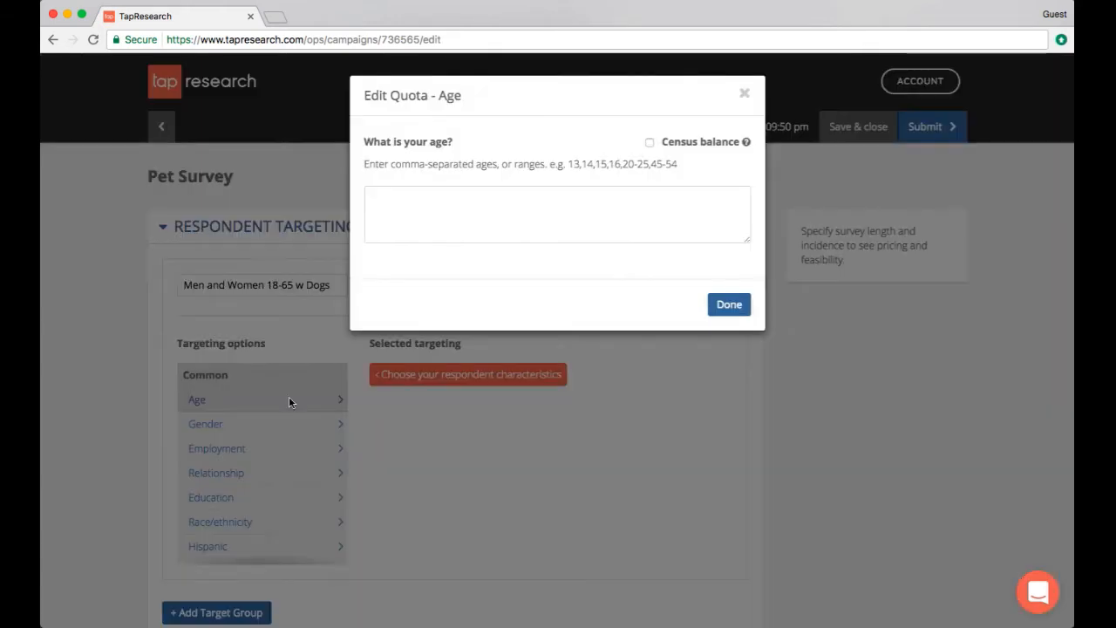
click(559, 219)
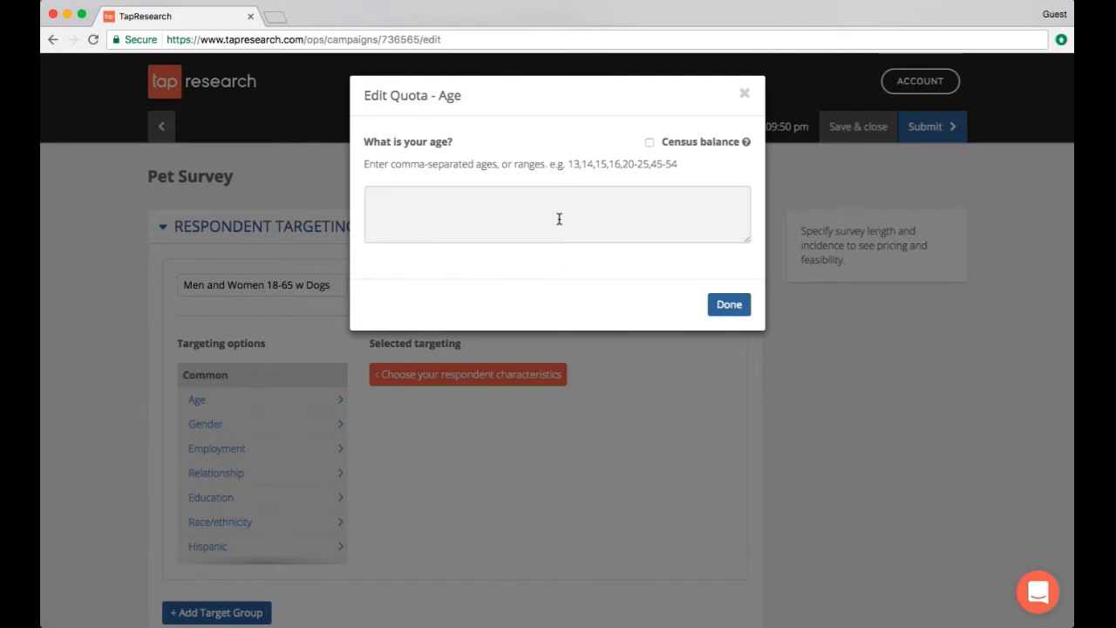
text(18-65)
click(729, 304)
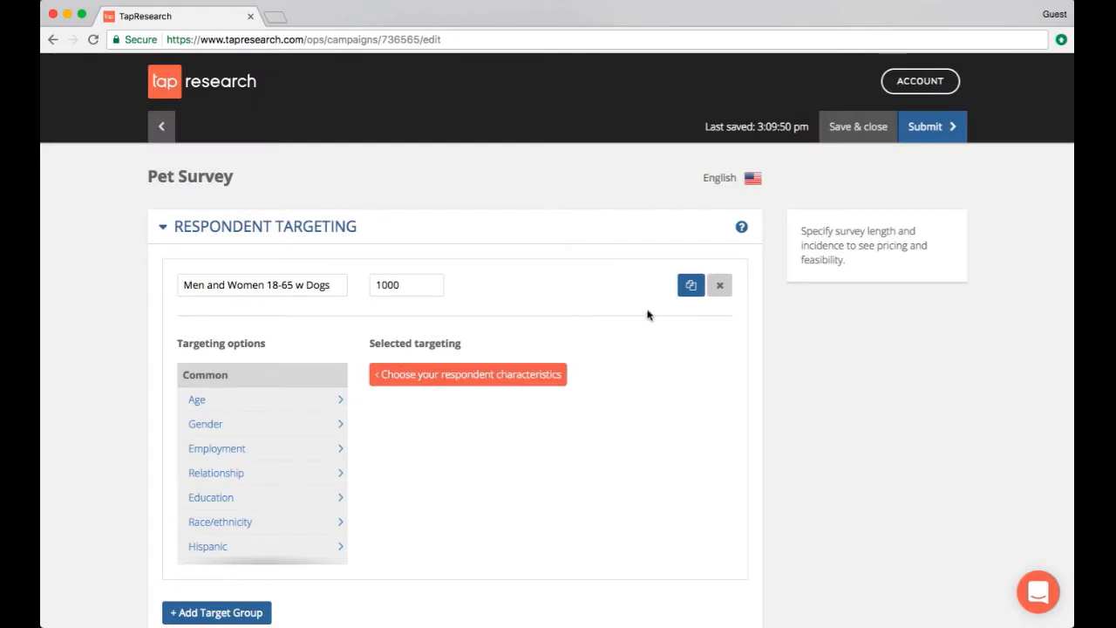
Add Gender targeting including both Male and Female
click(255, 400)
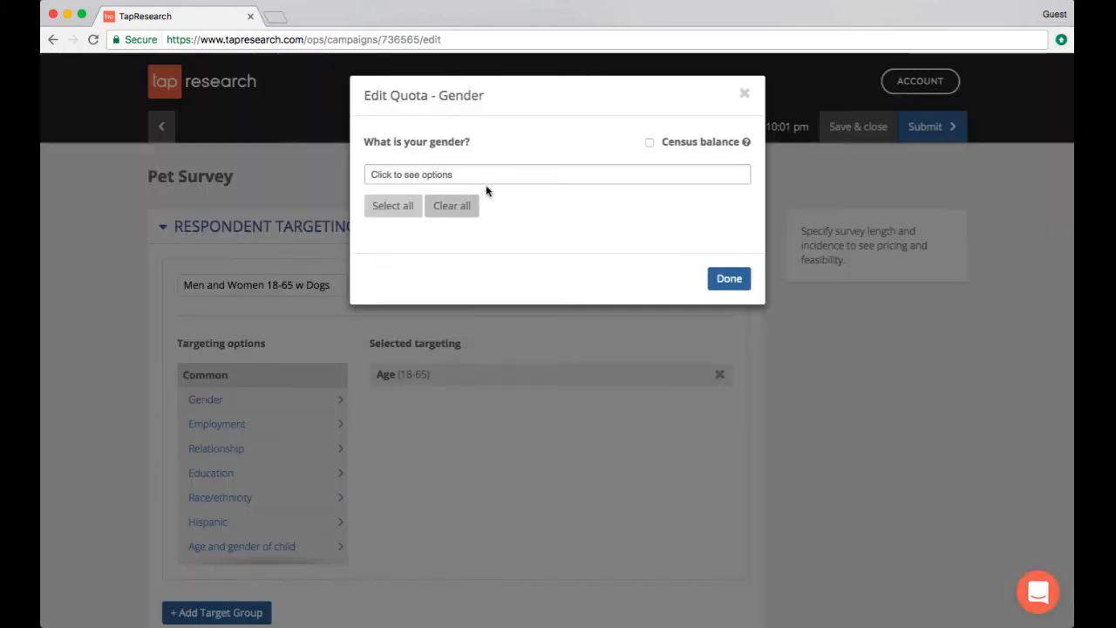
click(463, 176)
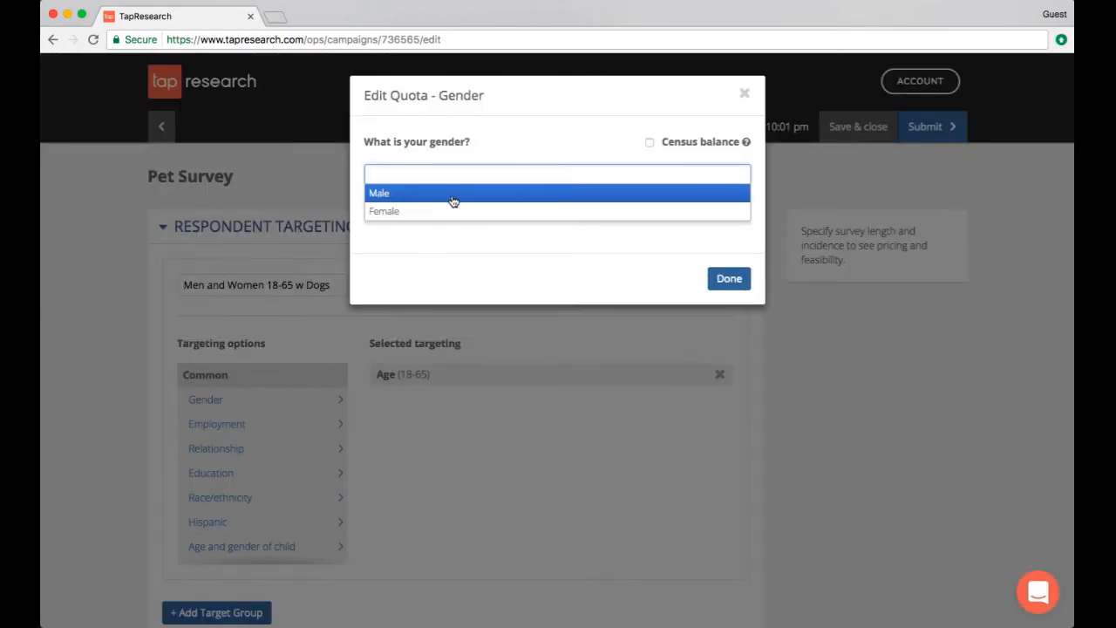
click(454, 200)
click(454, 212)
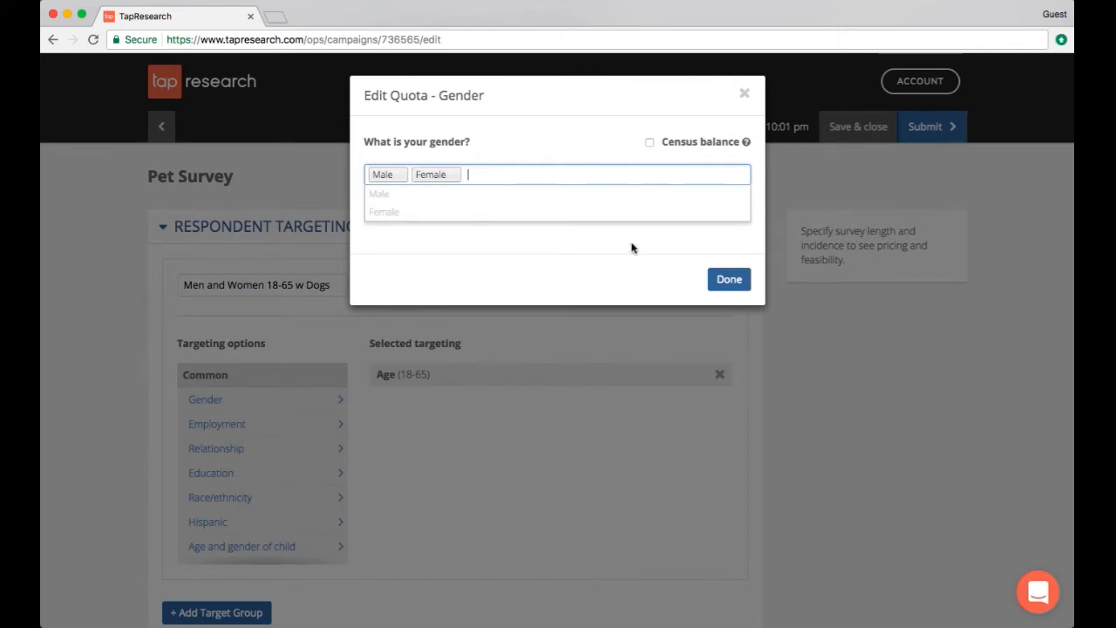
click(639, 250)
click(746, 280)
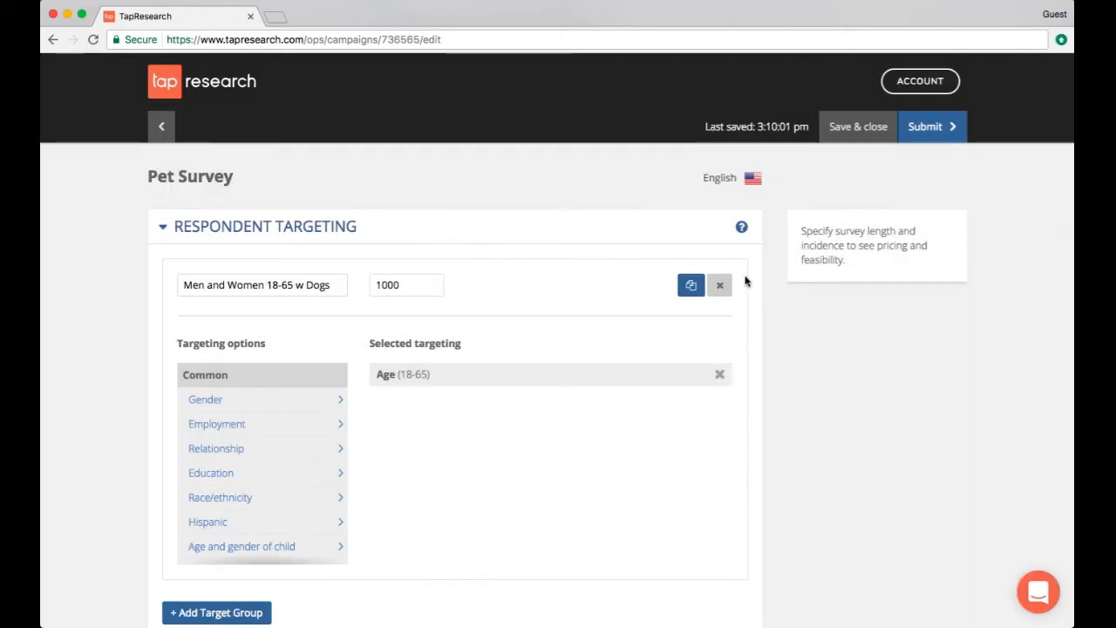
Find the Pets targeting option among the categories and target households with Dog(s)
scroll(386, 475, down, 1)
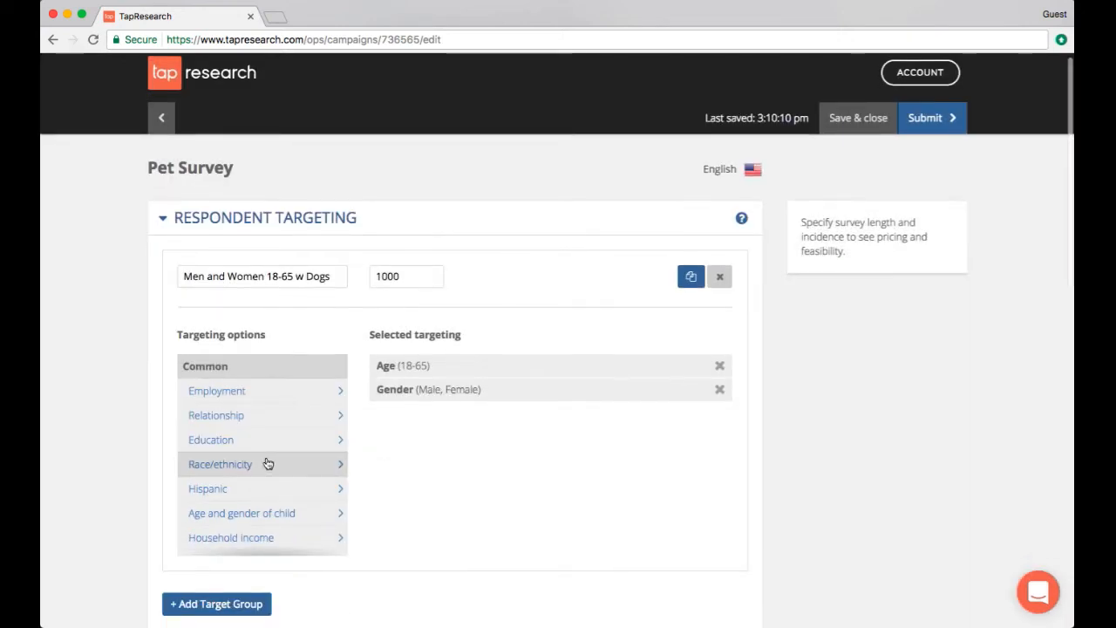
scroll(244, 462, down, 4)
scroll(248, 461, down, 3)
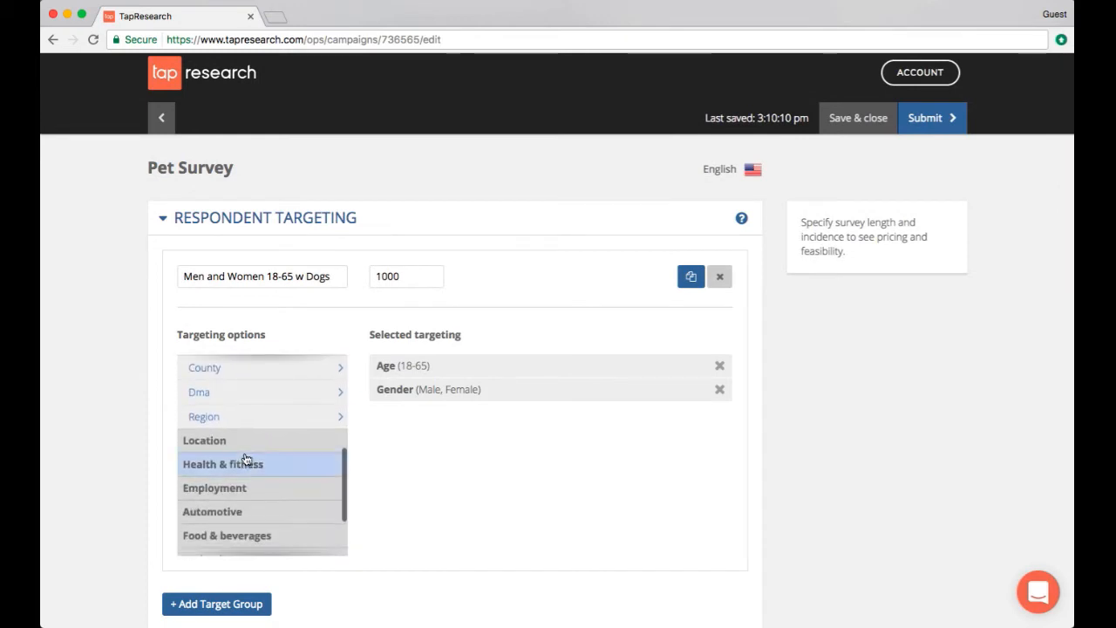
click(256, 441)
scroll(258, 442, up, 1)
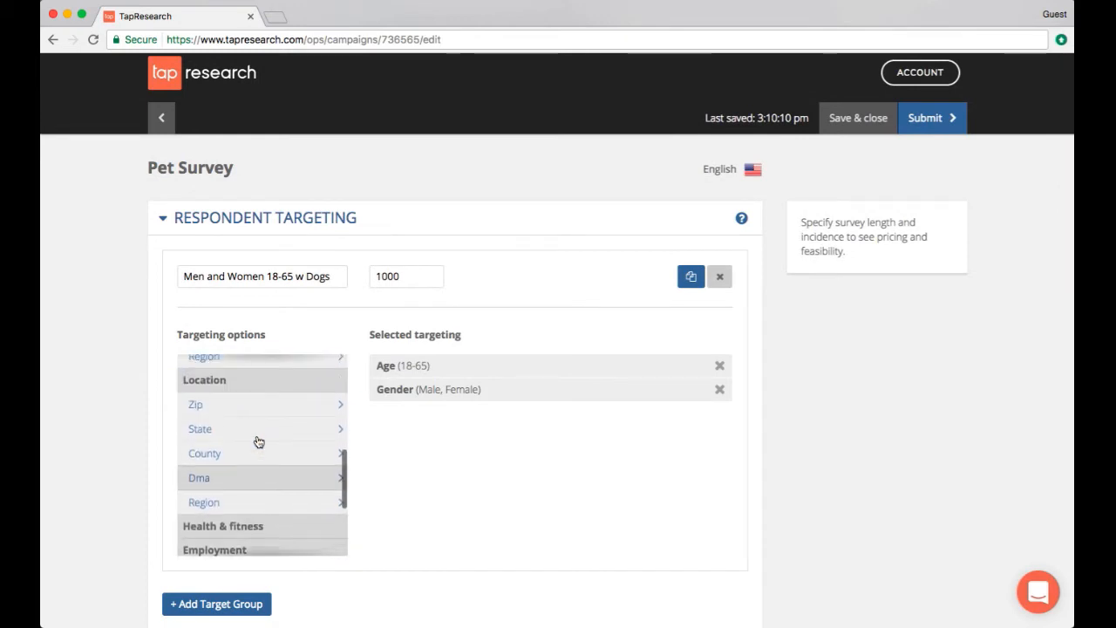
scroll(258, 442, down, 6)
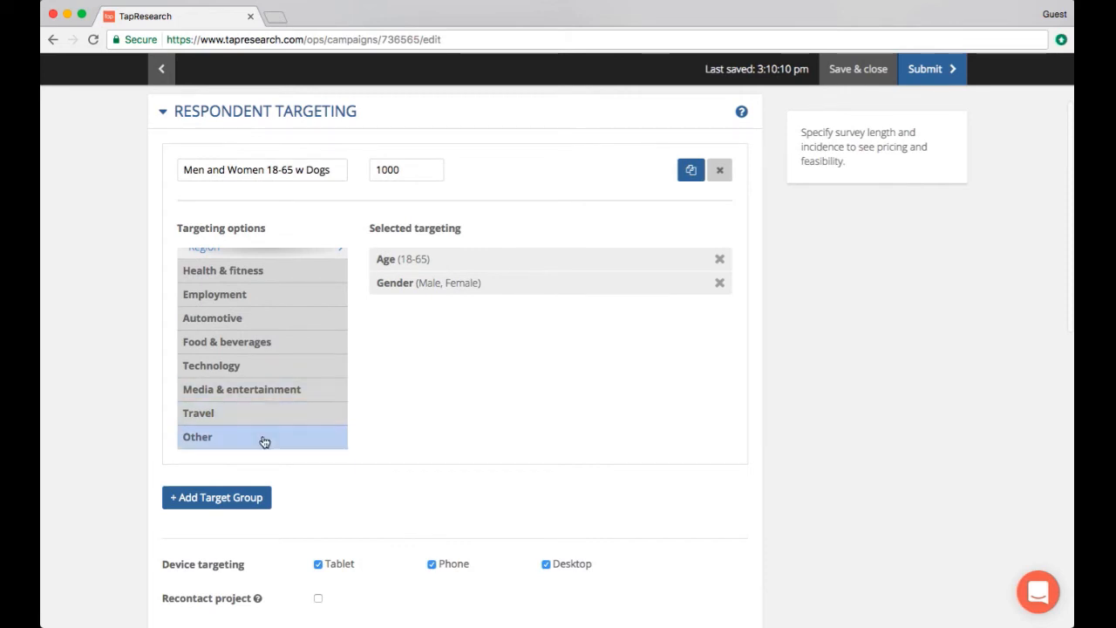
click(264, 443)
scroll(264, 443, down, 5)
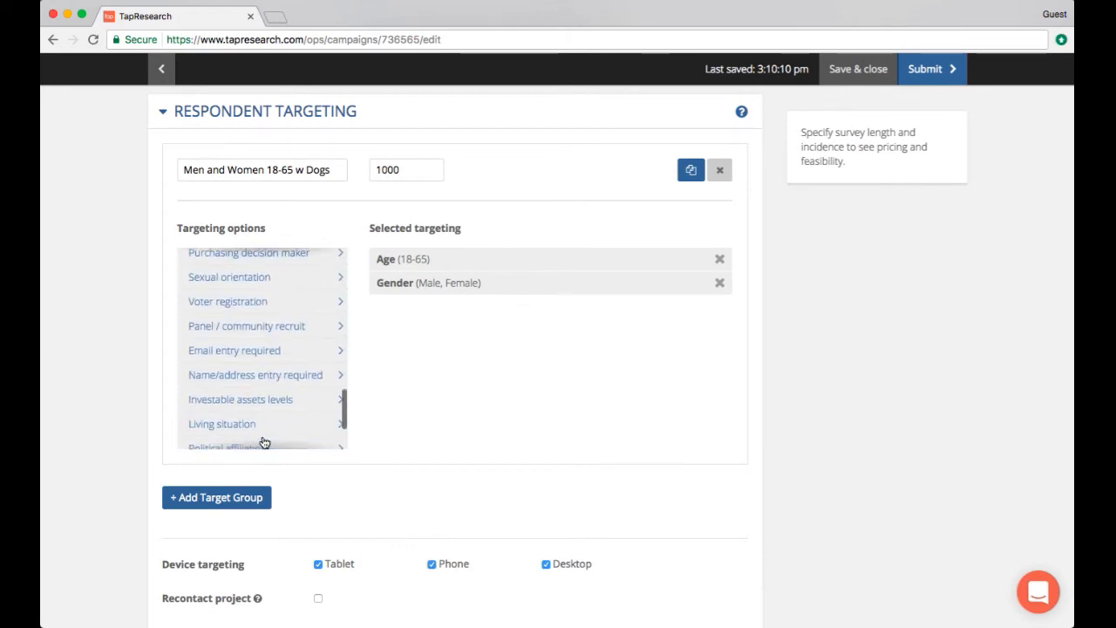
scroll(262, 440, down, 3)
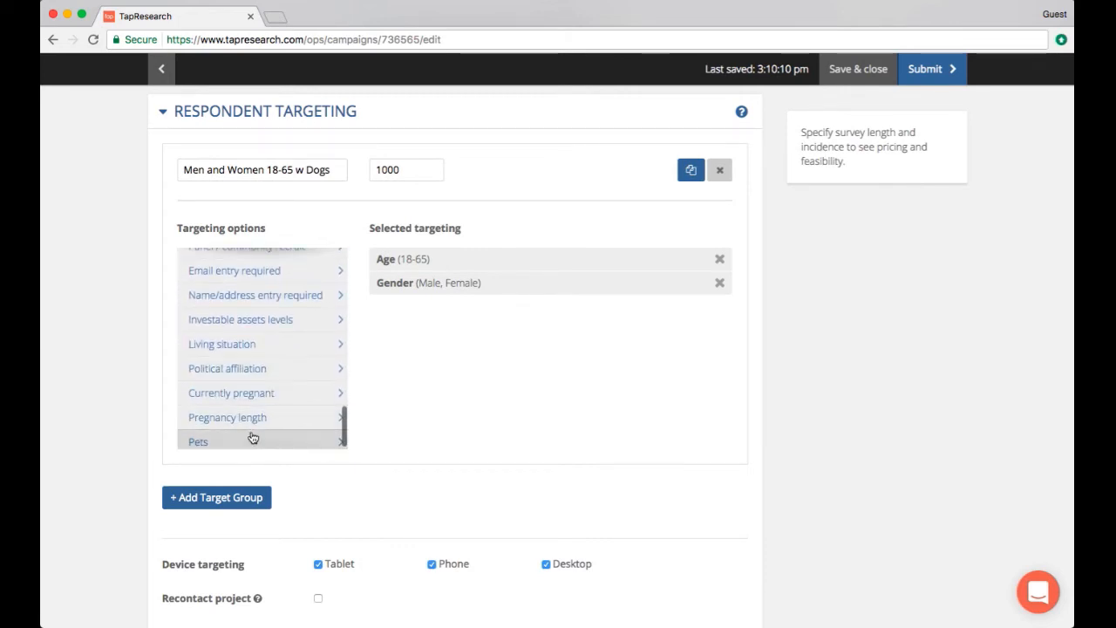
click(251, 441)
click(427, 174)
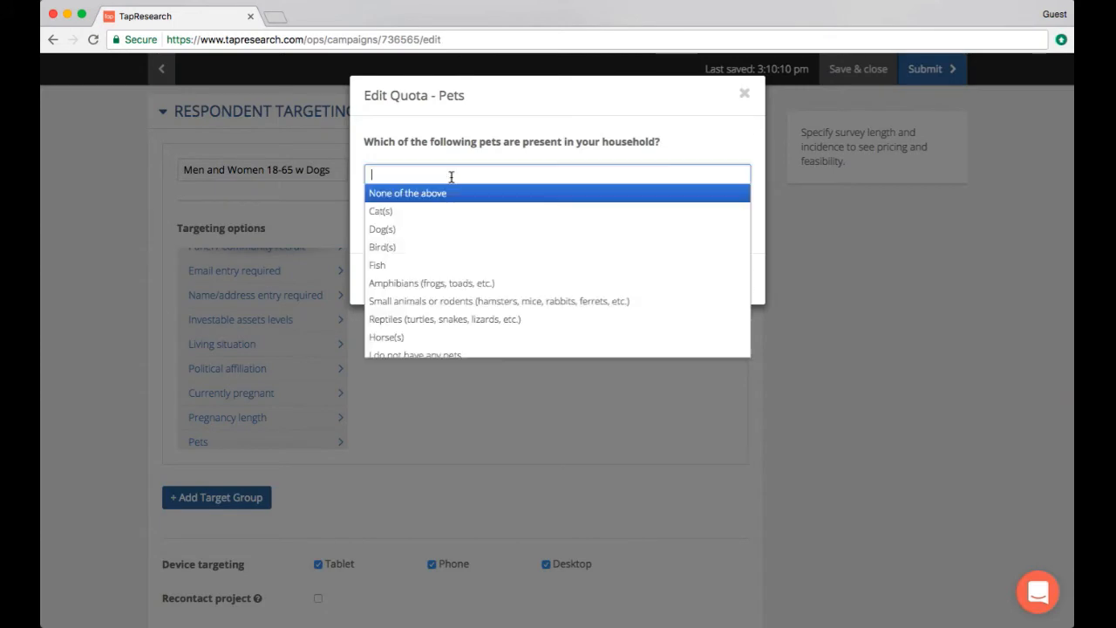
click(416, 230)
click(755, 229)
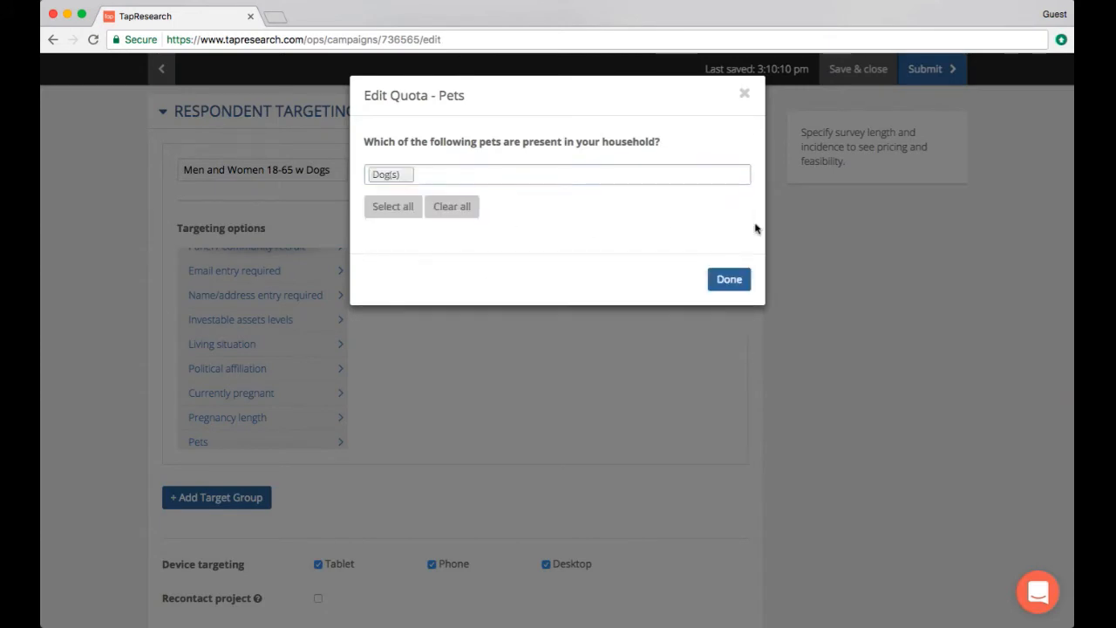
click(729, 279)
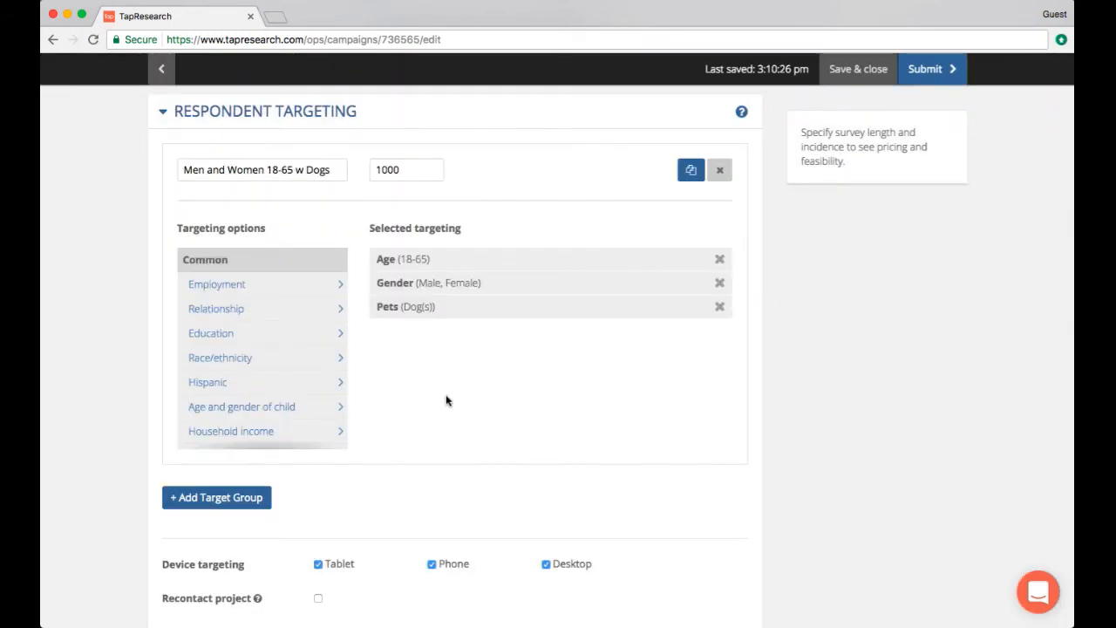
Open the prescreening questions section and add a single-select question: How old is your dog?
scroll(447, 400, down, 3)
scroll(447, 400, down, 2)
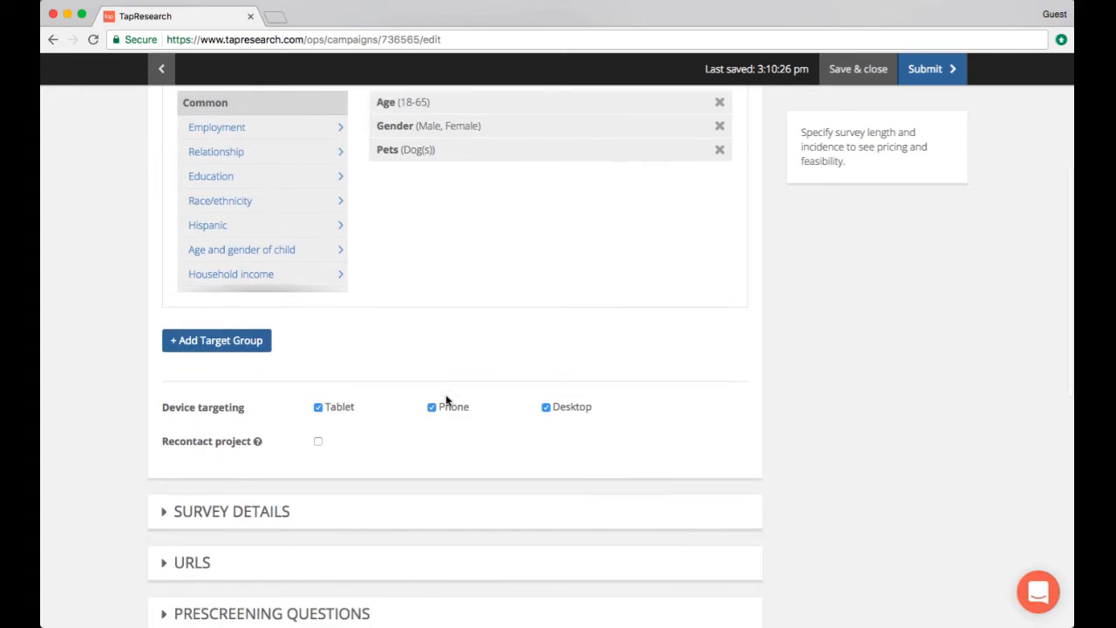
scroll(446, 400, down, 2)
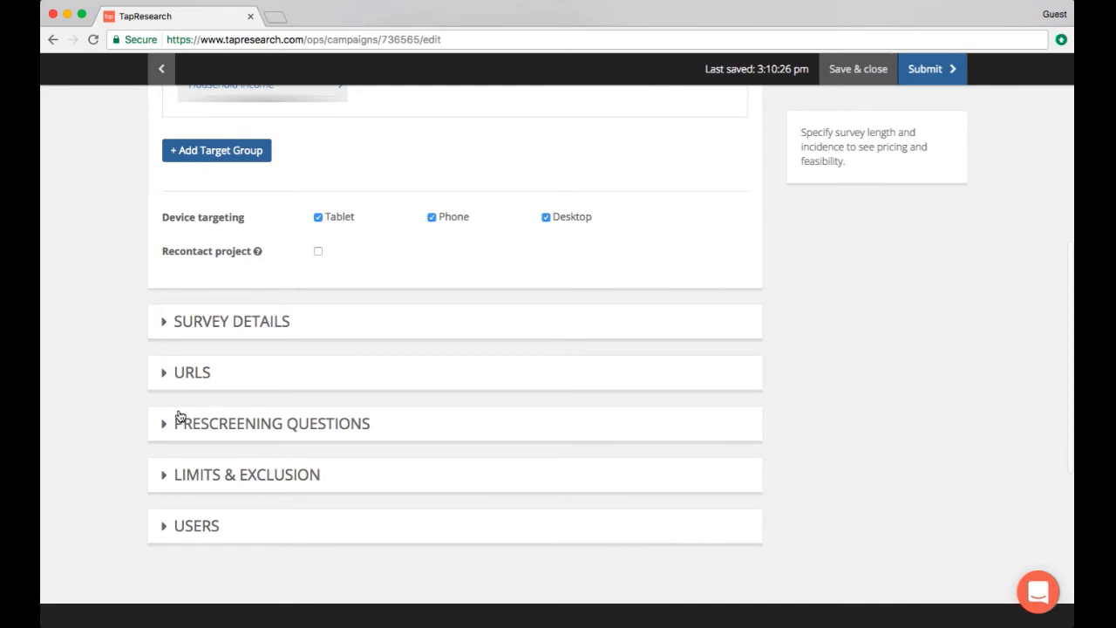
click(165, 424)
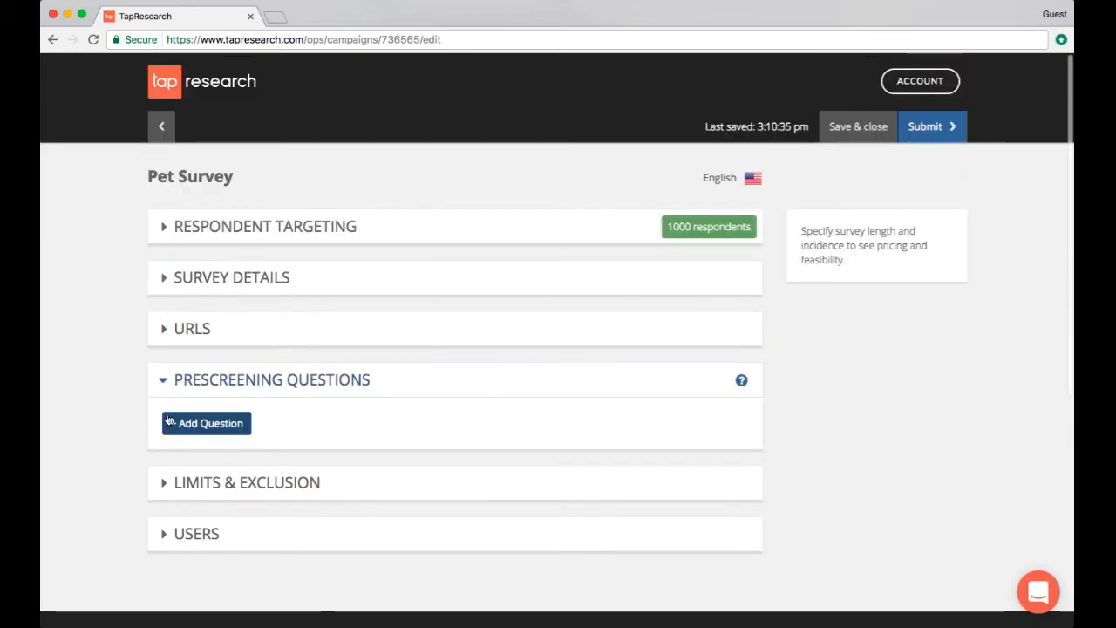
click(218, 424)
click(274, 452)
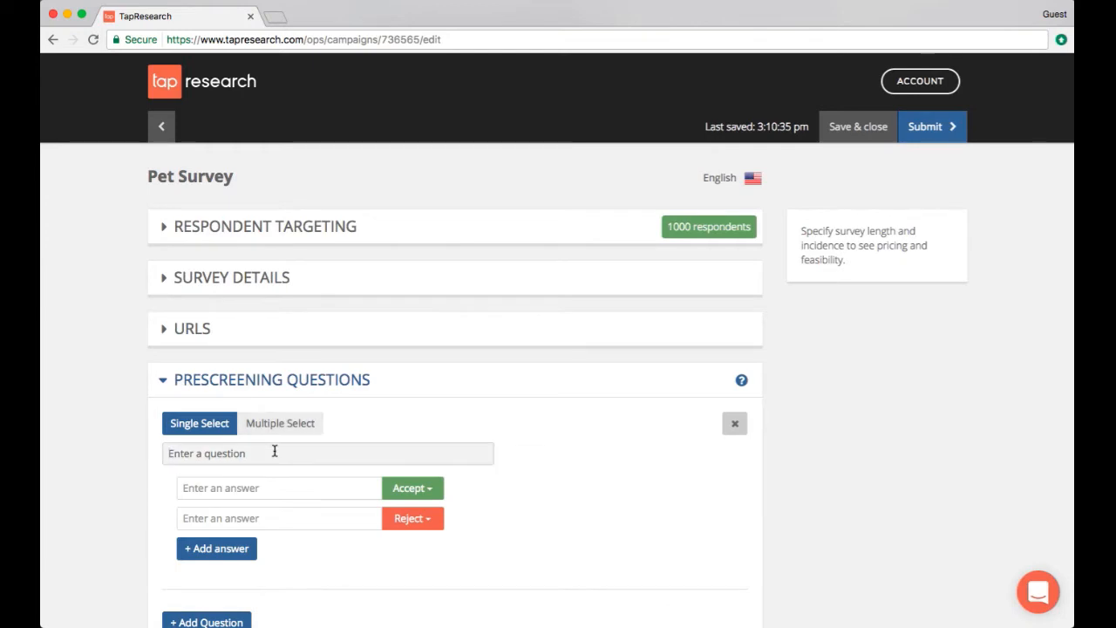
text(How old is your dog?)
Enter the answers 0-9 and 10 or older for the dog-age question
click(285, 487)
text(00-)
key(BackSpace)
key(BackSpace)
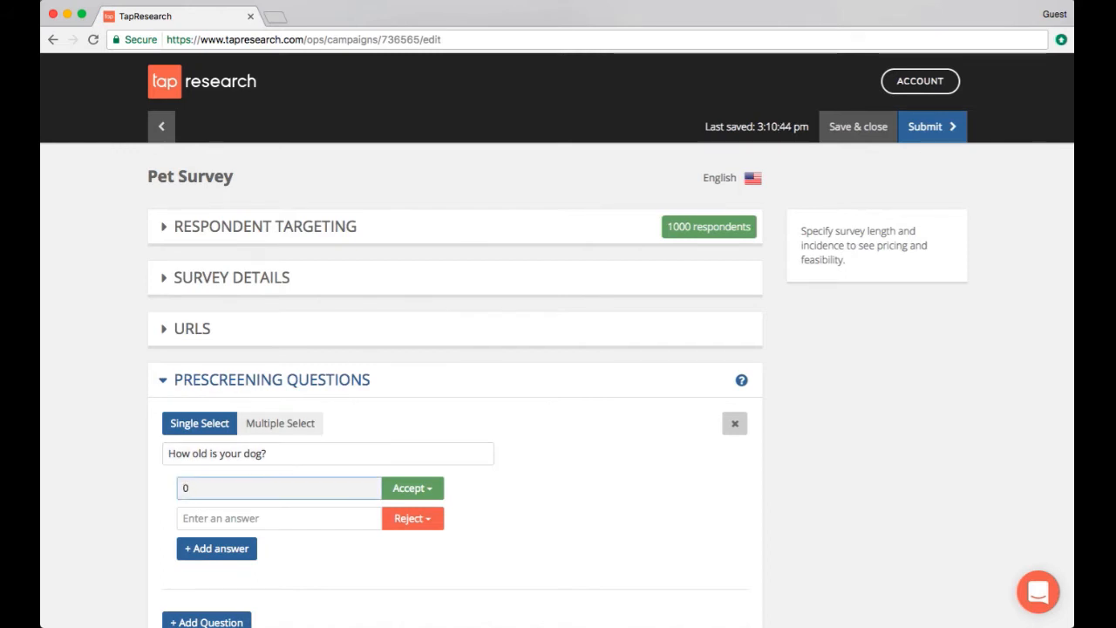
text(-9)
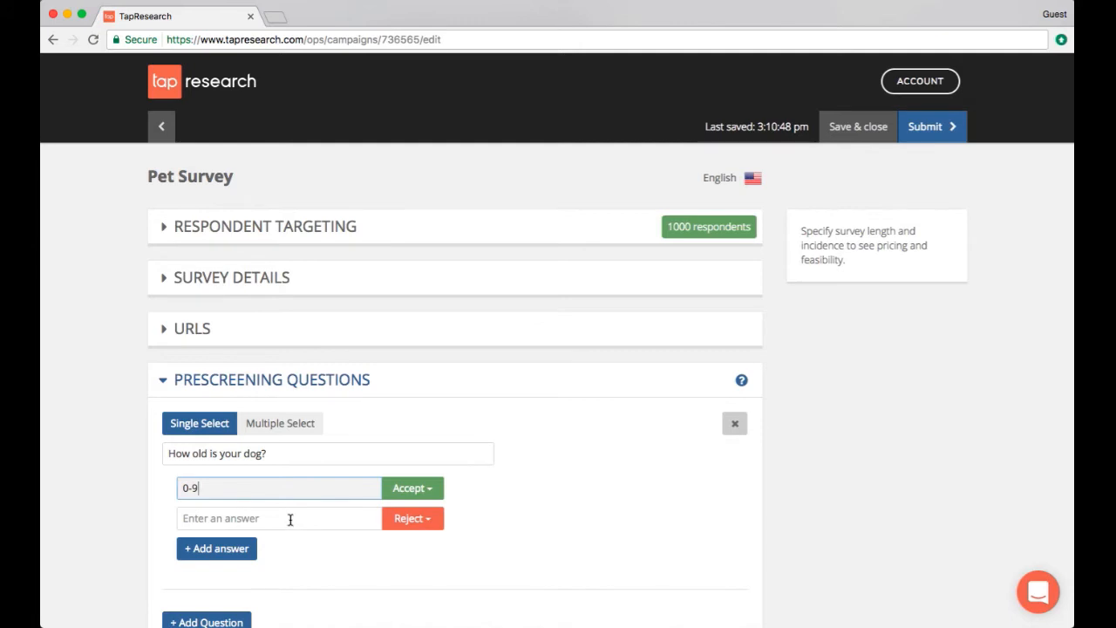
click(291, 518)
text(10 or older)
Set the 0-9 answer to Reject and the 10 or older answer to Accept
click(411, 488)
click(433, 542)
click(413, 518)
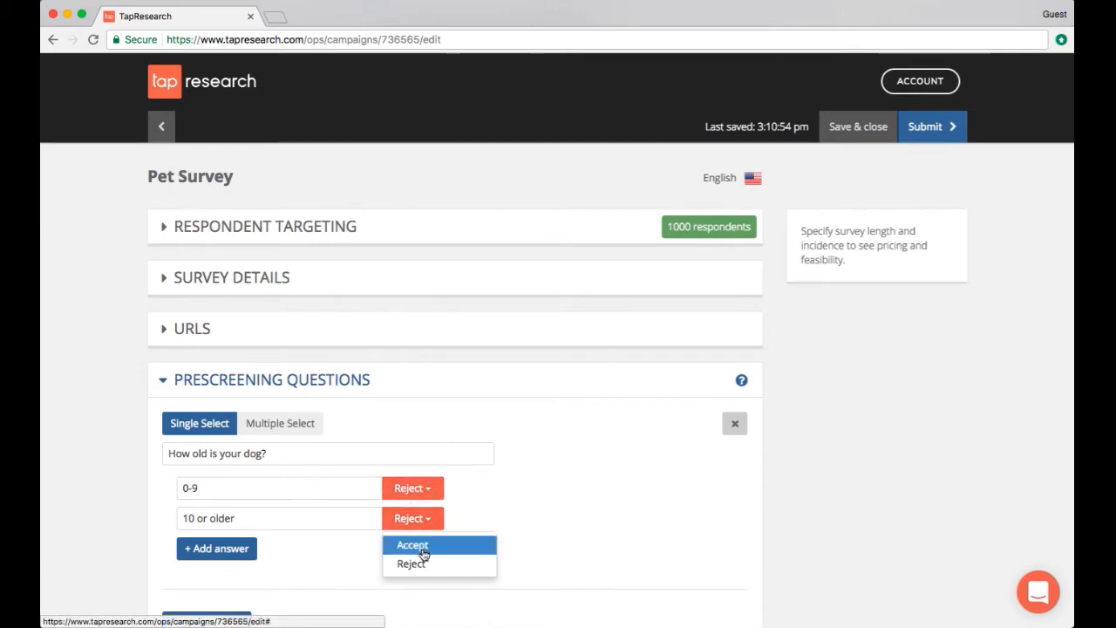
click(422, 549)
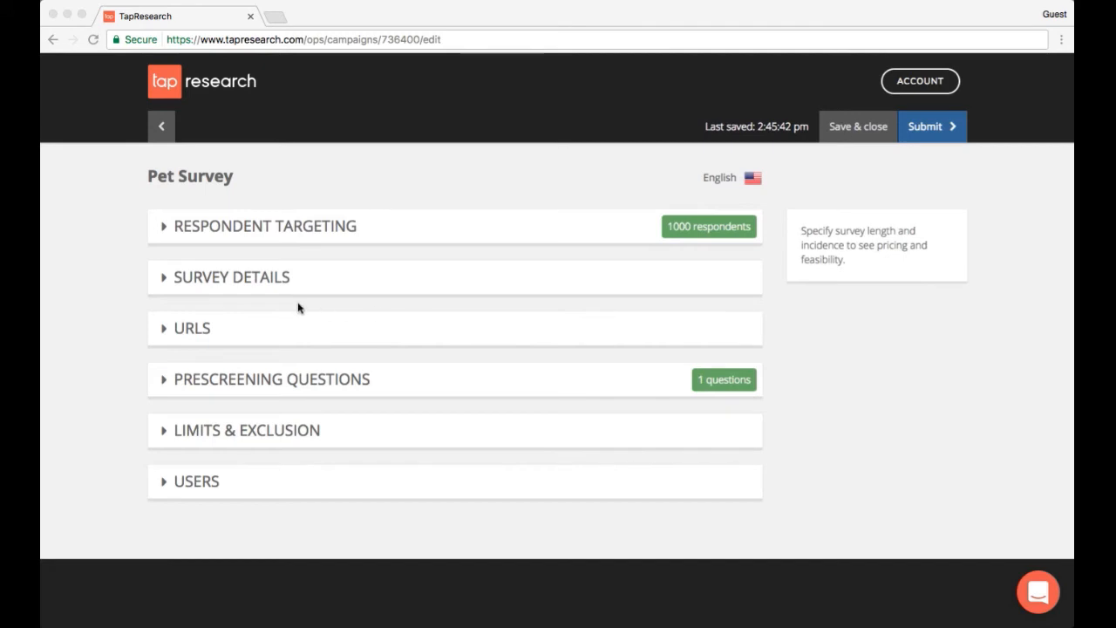
Open the survey details and set the length to 10 minutes
click(171, 281)
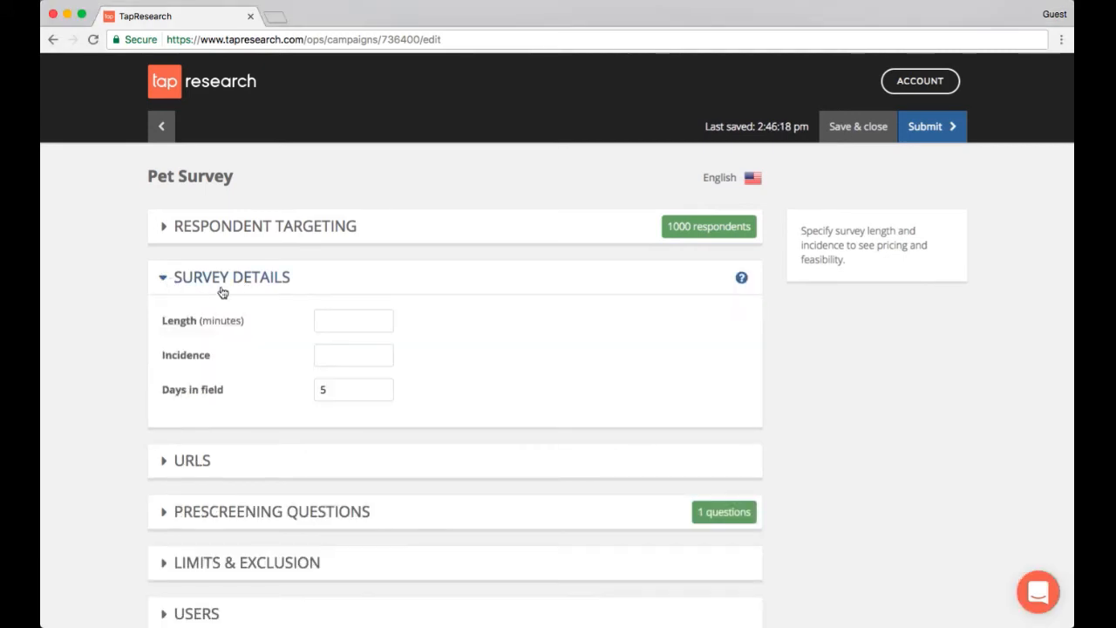
click(346, 319)
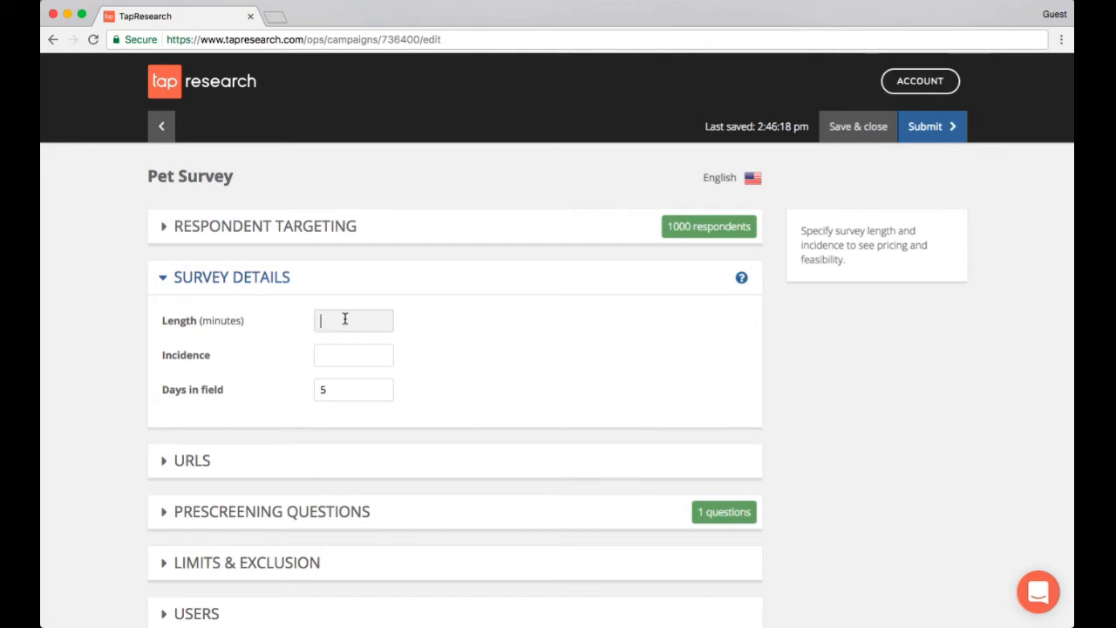
text(10)
Set the survey incidence to 100
click(376, 355)
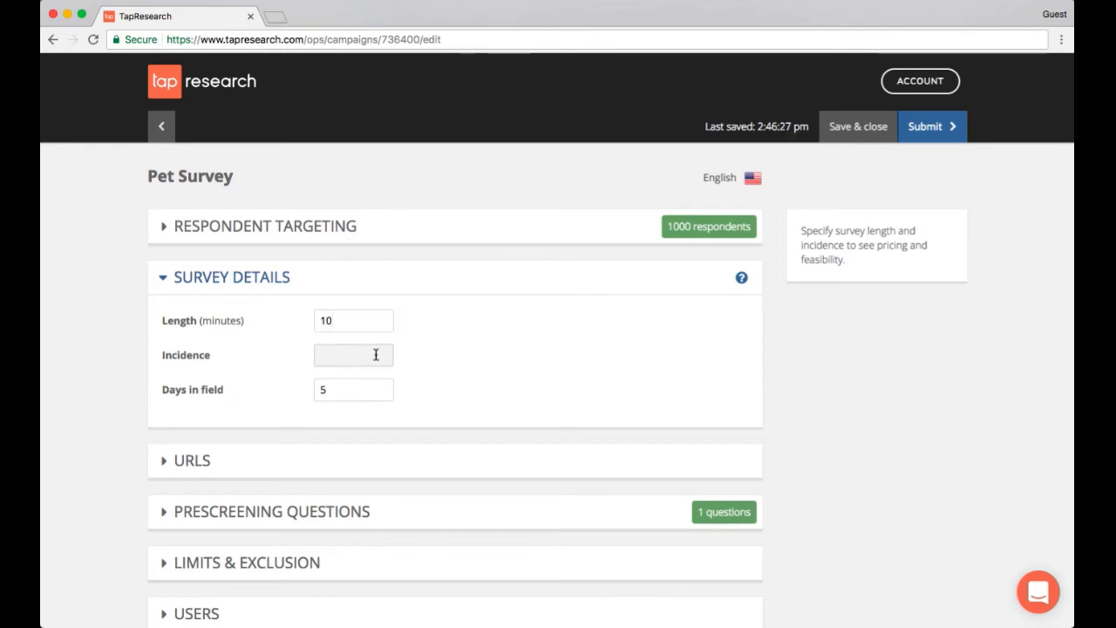
mouse_move(741, 279)
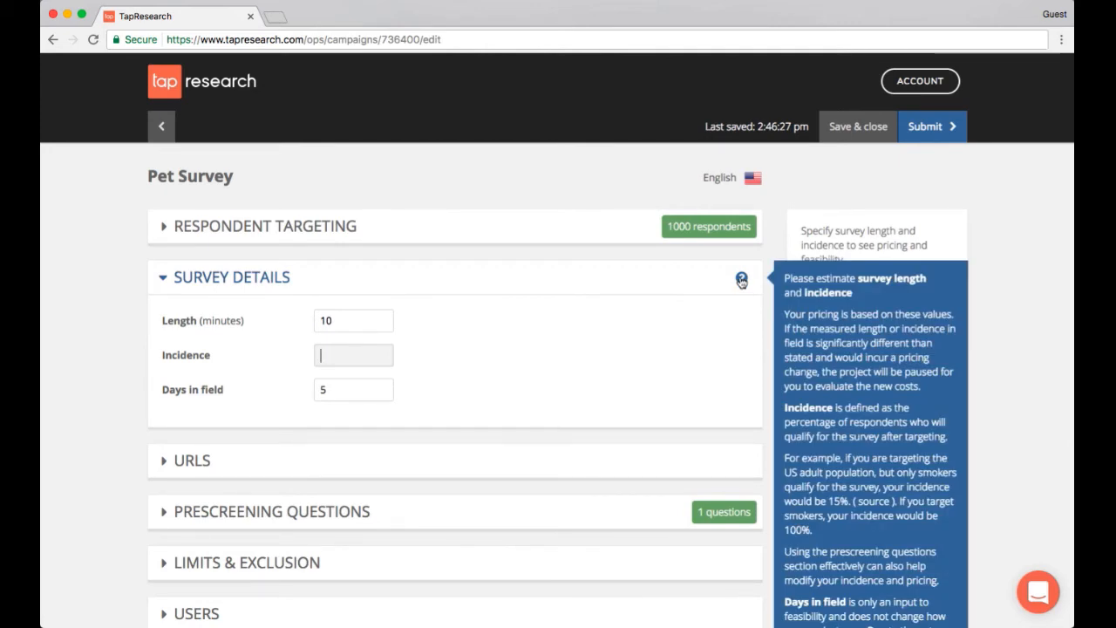
scroll(741, 281, down, 3)
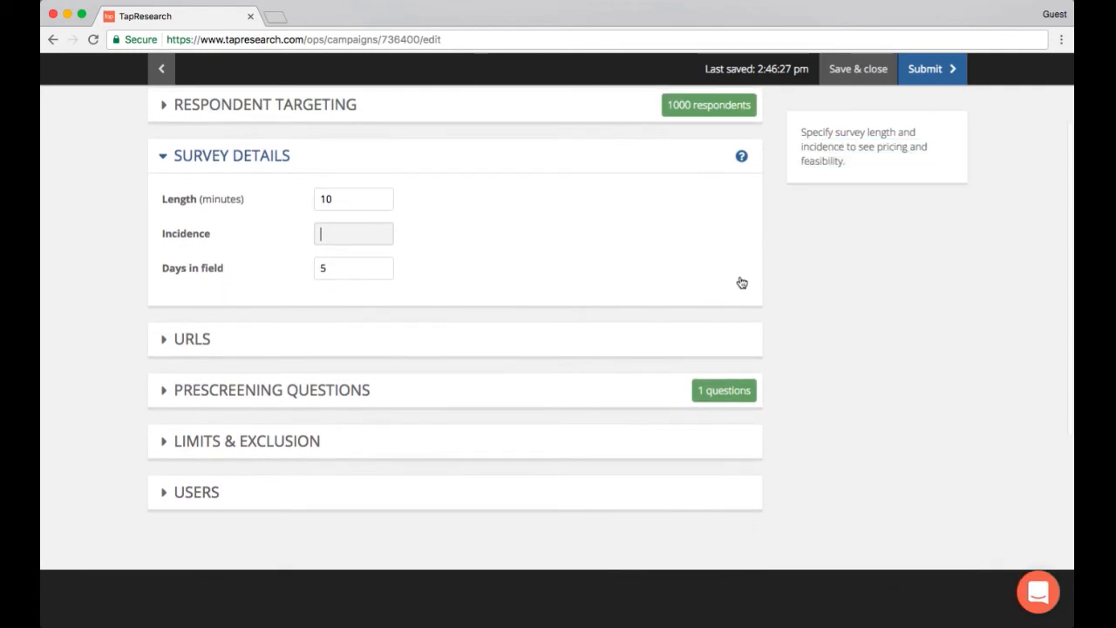
scroll(464, 196, up, 2)
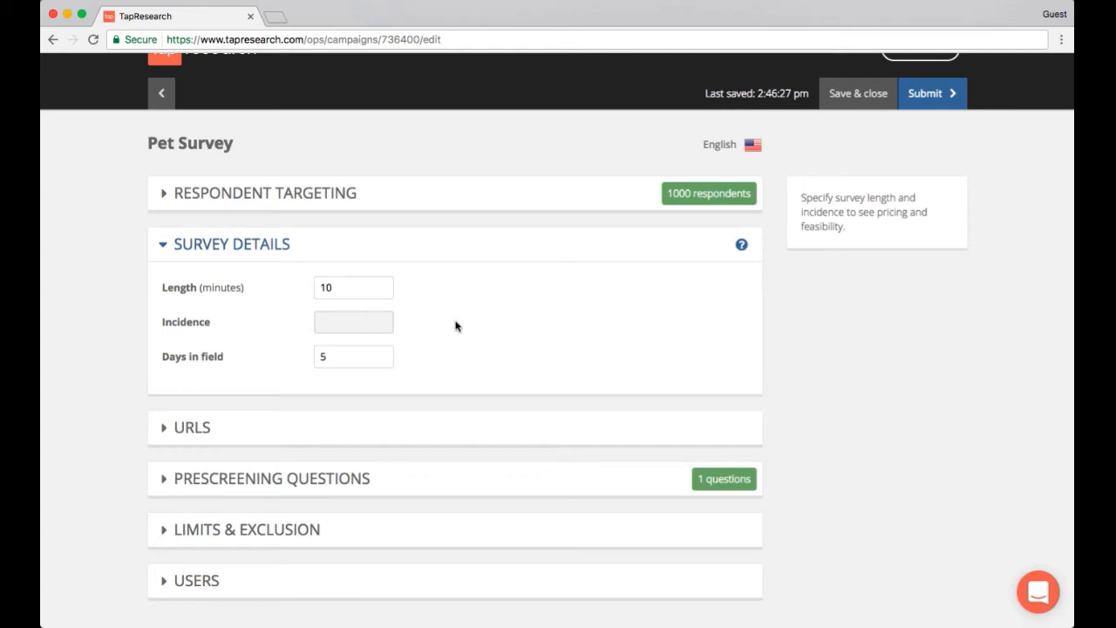
text(100)
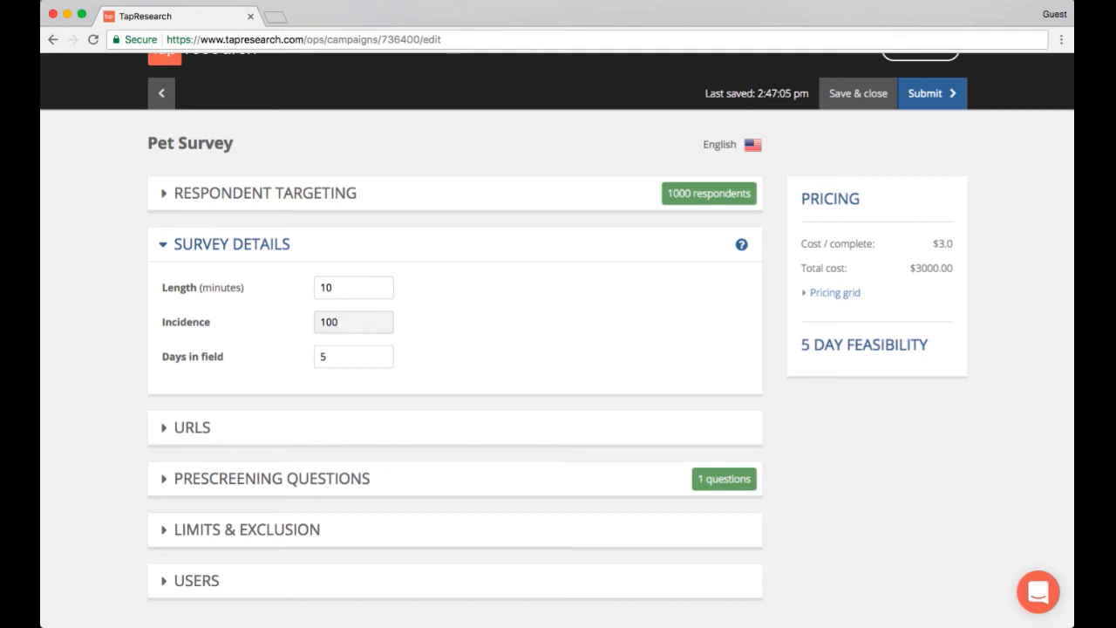
Set the days in field to 10
click(365, 357)
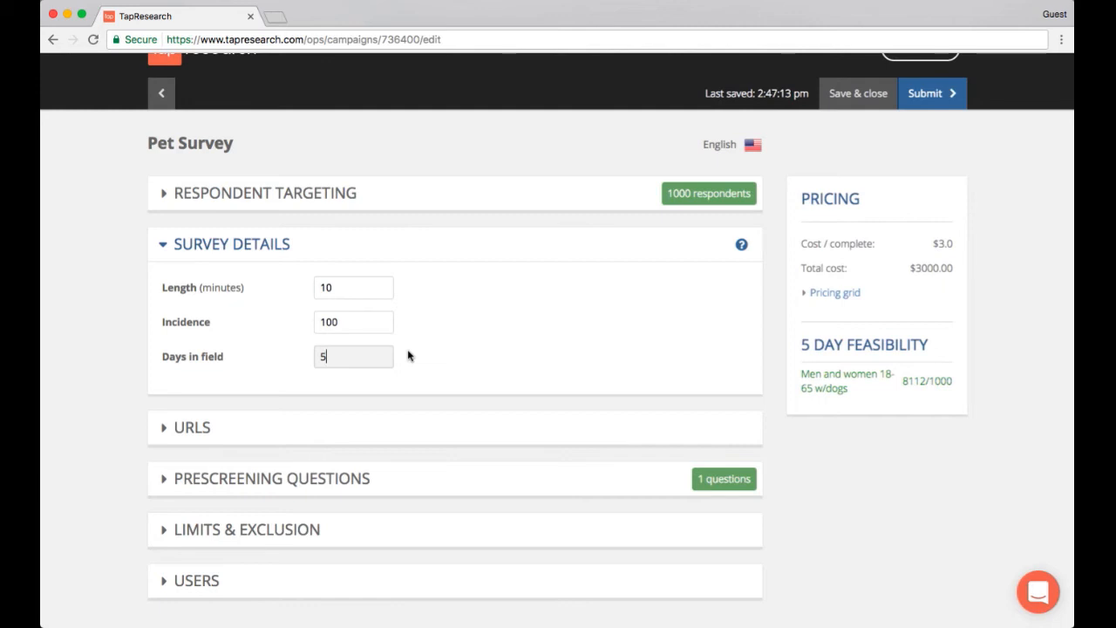
key(BackSpace)
text(10)
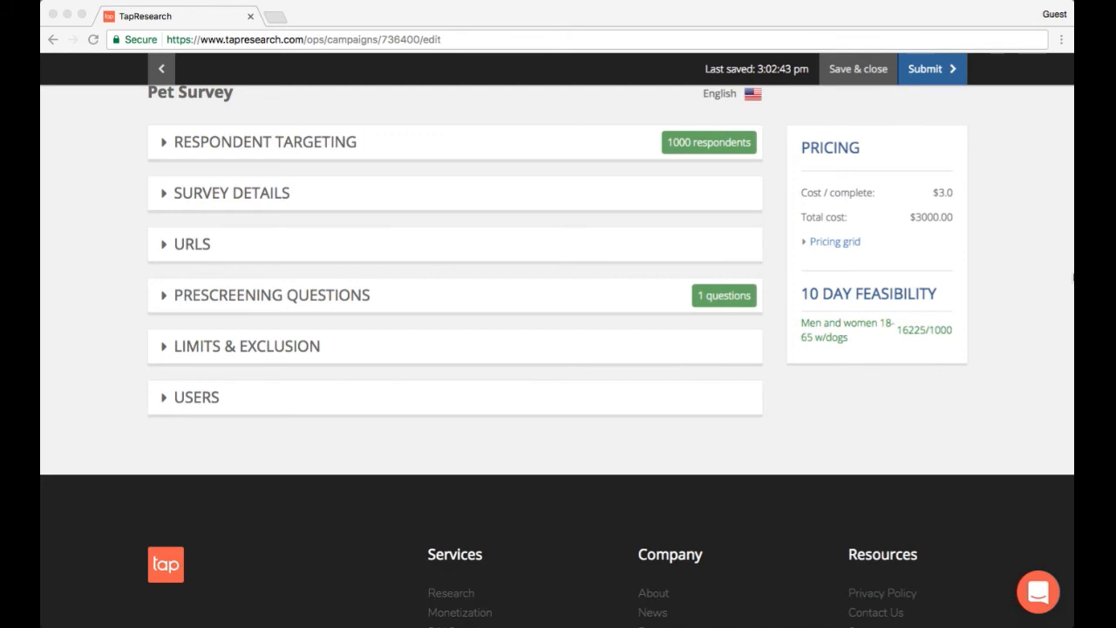
Expand the URLs section of the project
scroll(1021, 288, up, 1)
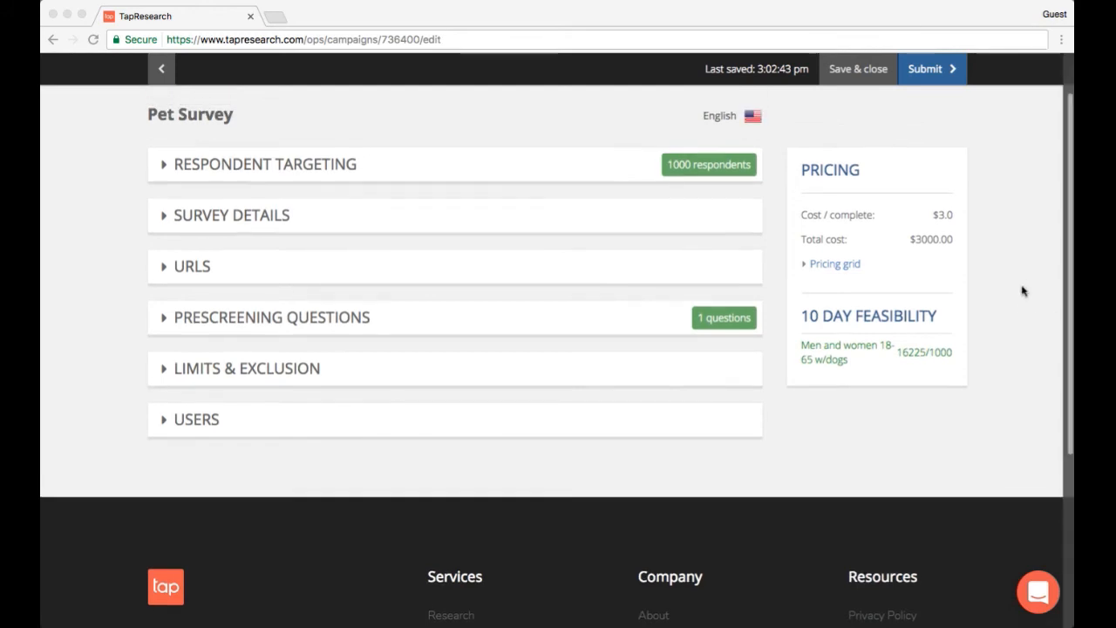
click(178, 271)
click(162, 267)
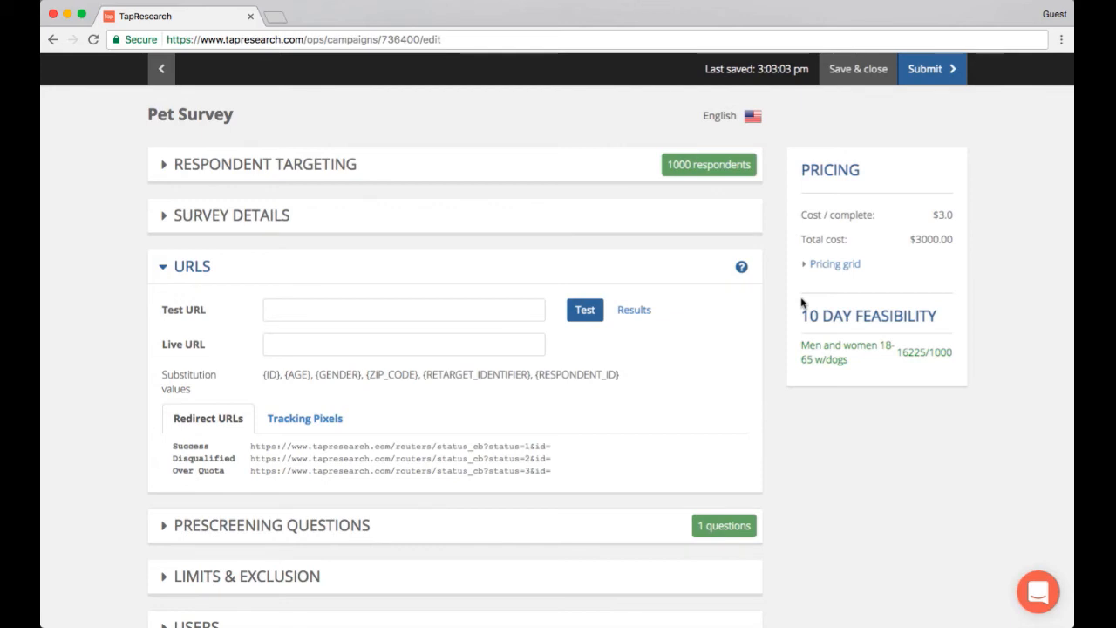
mouse_move(740, 273)
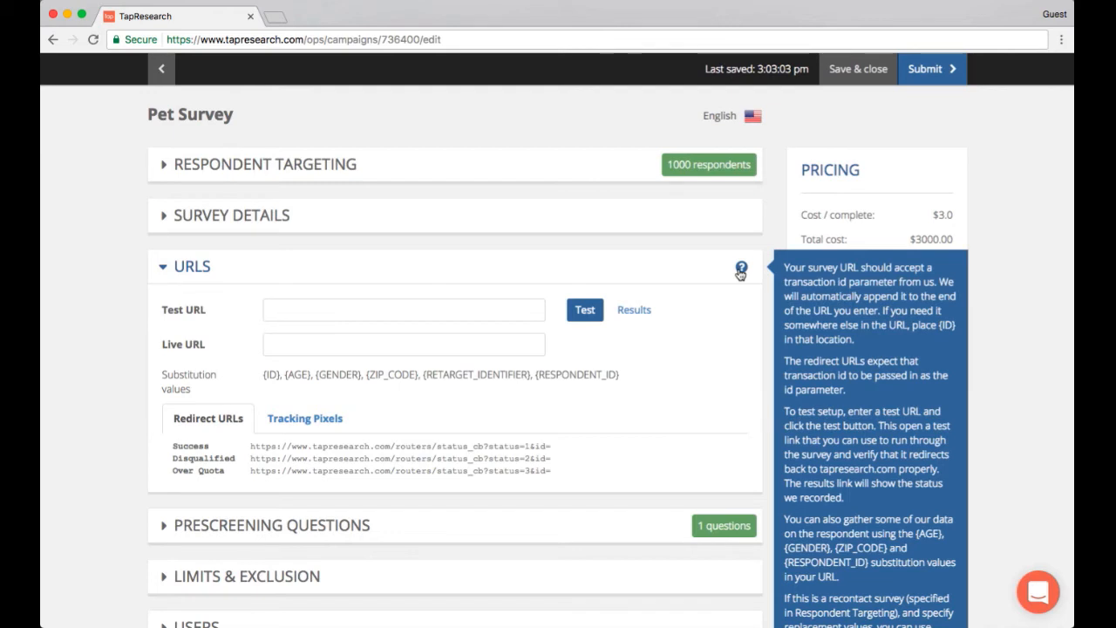
click(1038, 600)
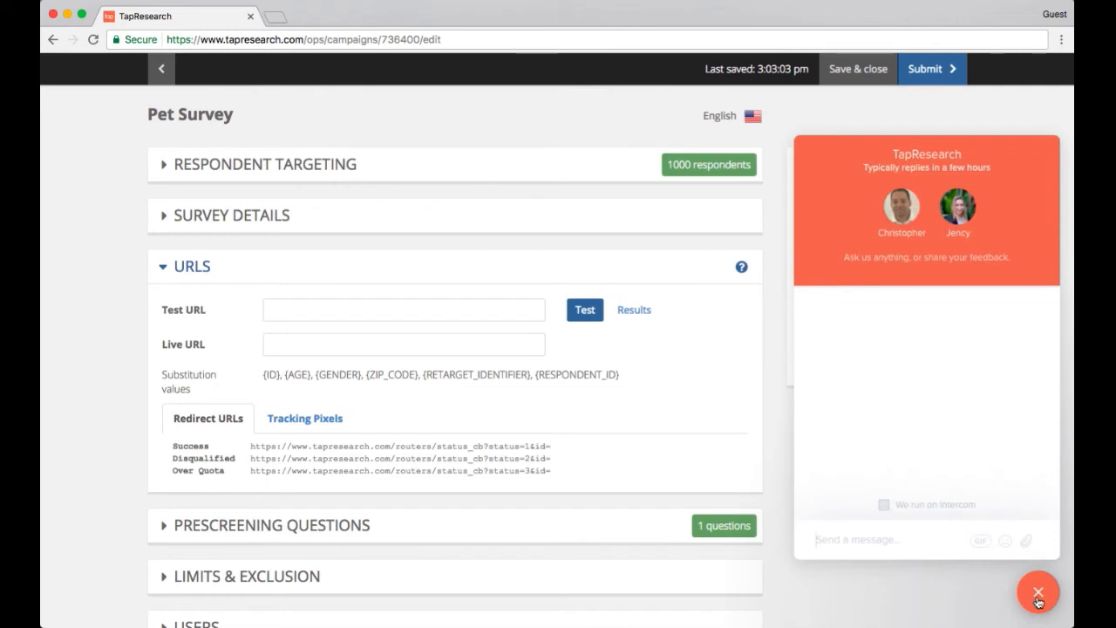
click(1038, 600)
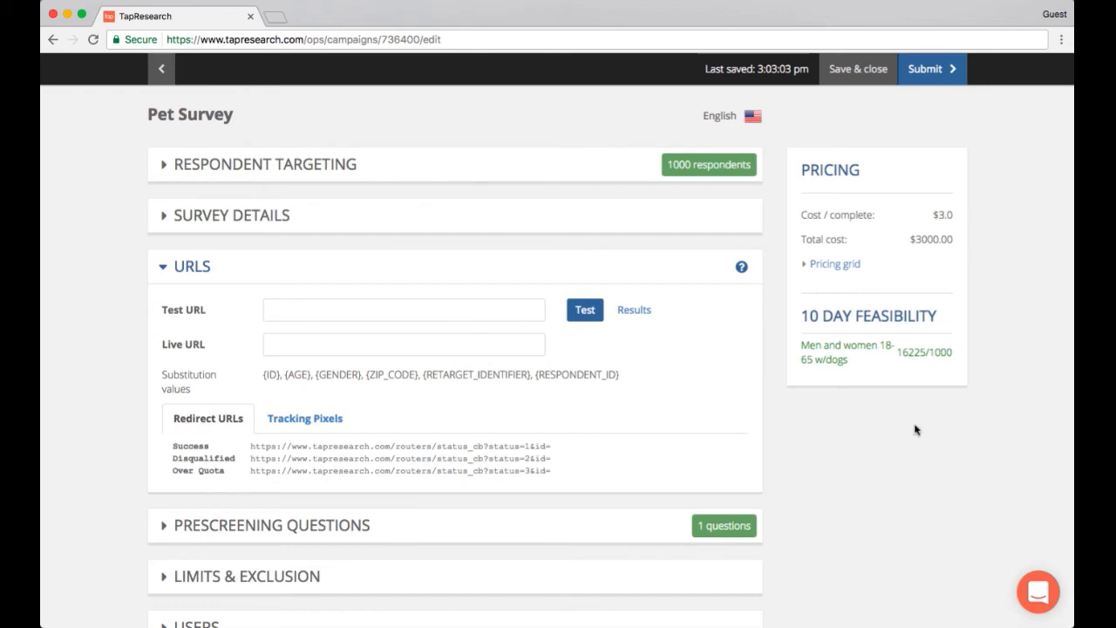
click(487, 312)
text(https://www.surveymonkey.com/r/SMZVFRY)
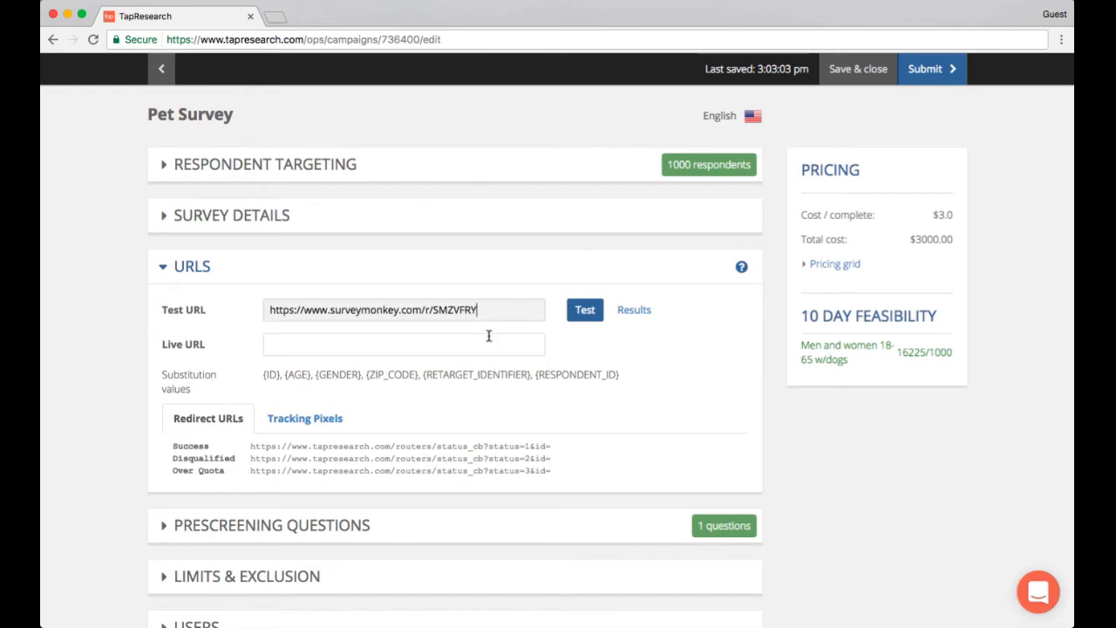
click(490, 342)
text(https://www.surveymonkey.com/r/SMZVFRY)
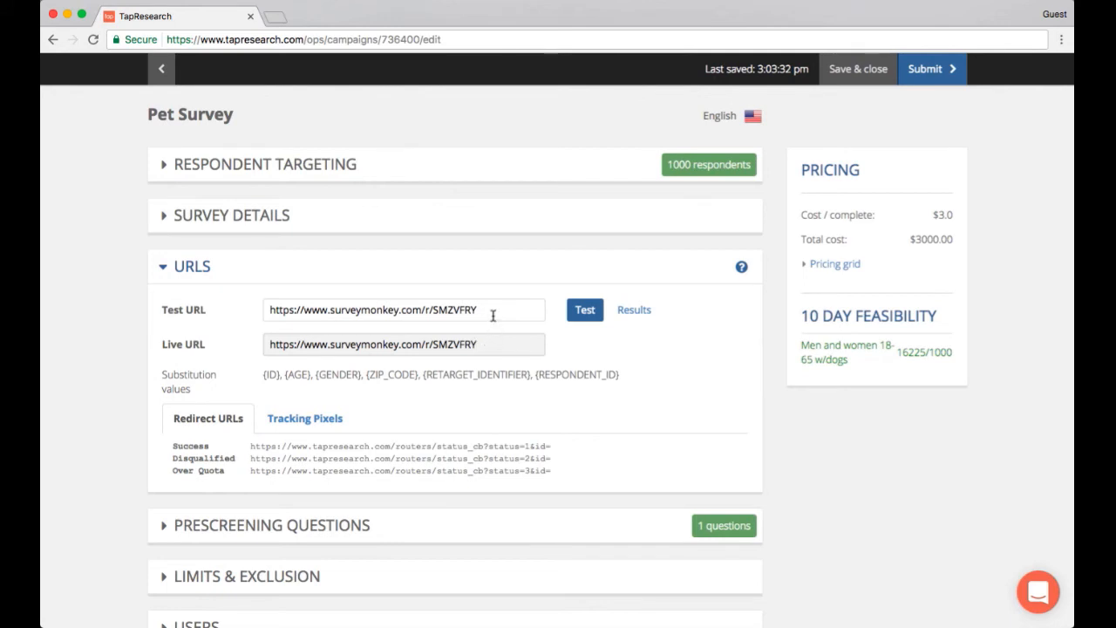
click(492, 316)
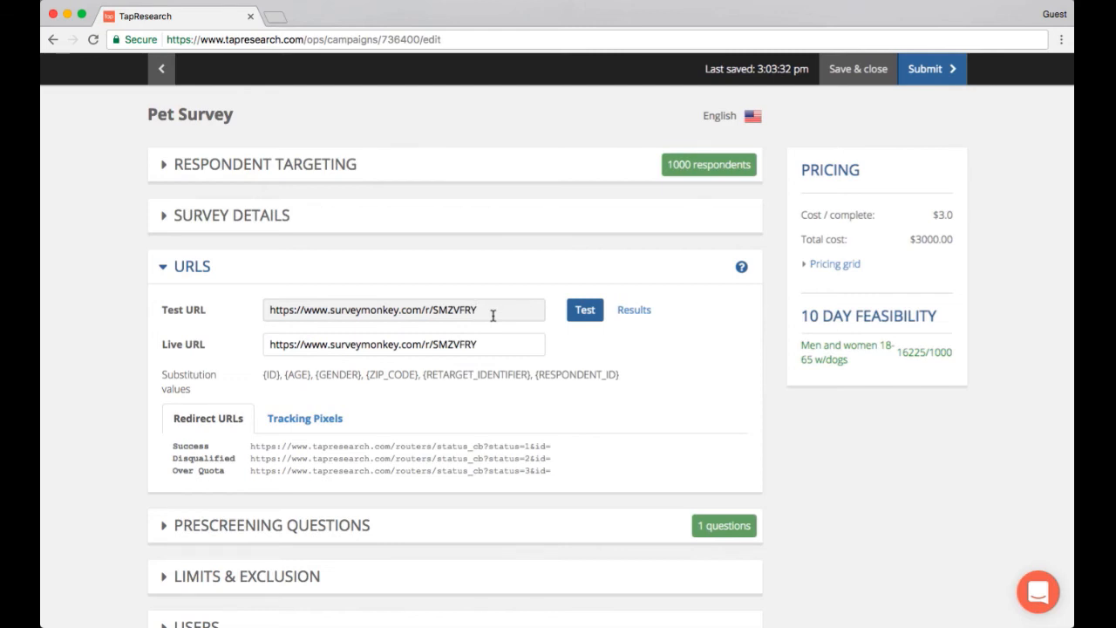
text(?c=)
click(492, 344)
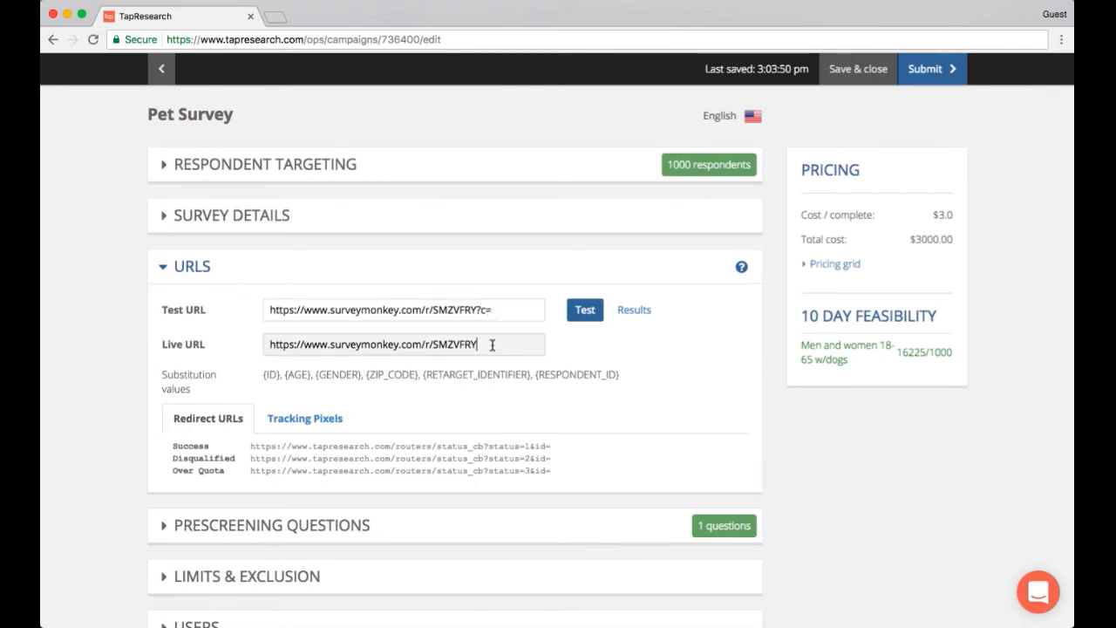
text(?c=)
Copy the Success and Disqualified redirect URLs one after the other
drag(556, 448, 251, 447)
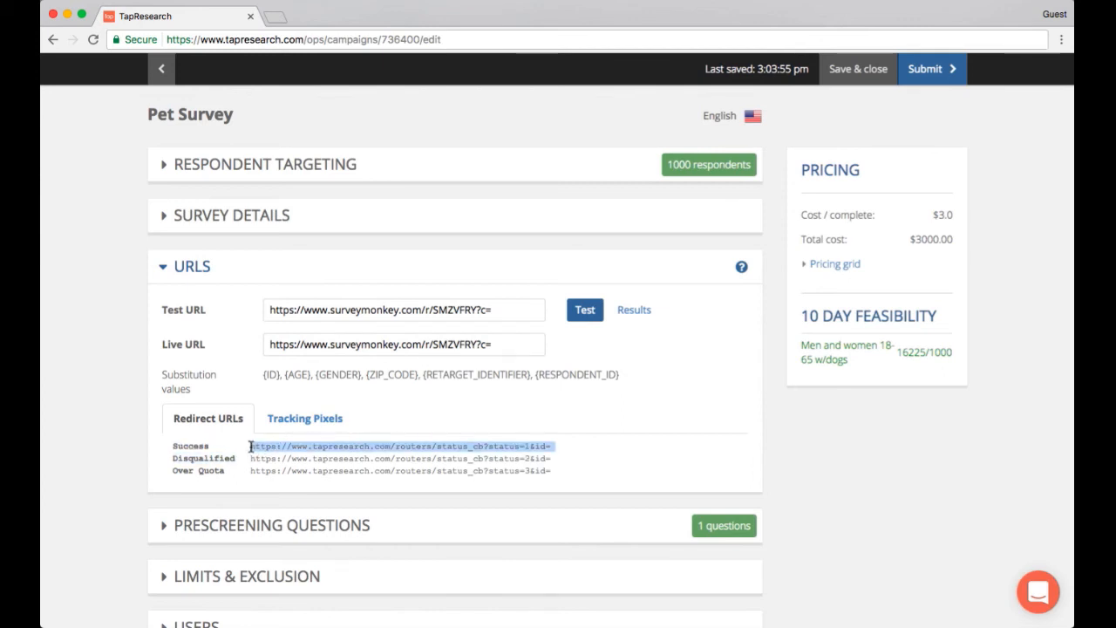
right_click(273, 448)
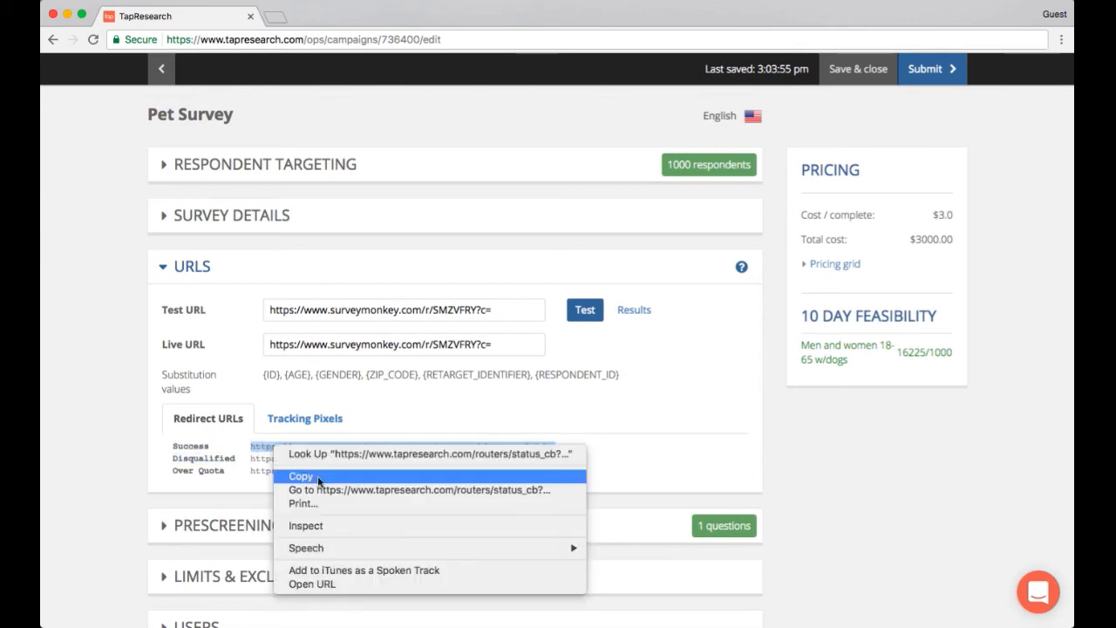
click(301, 477)
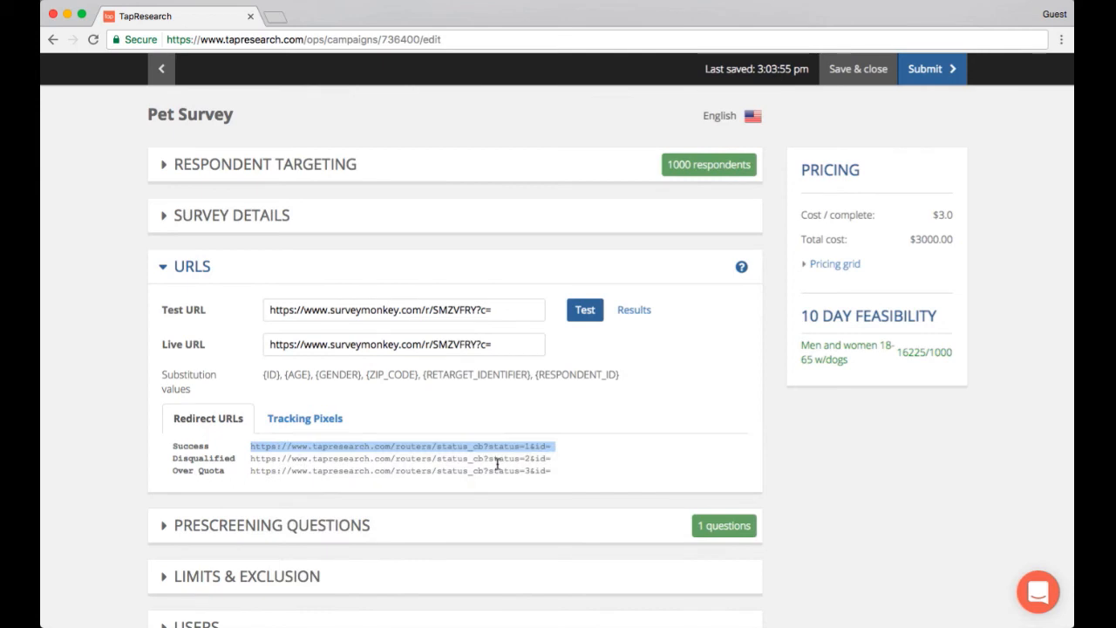
click(534, 463)
drag(558, 460, 248, 457)
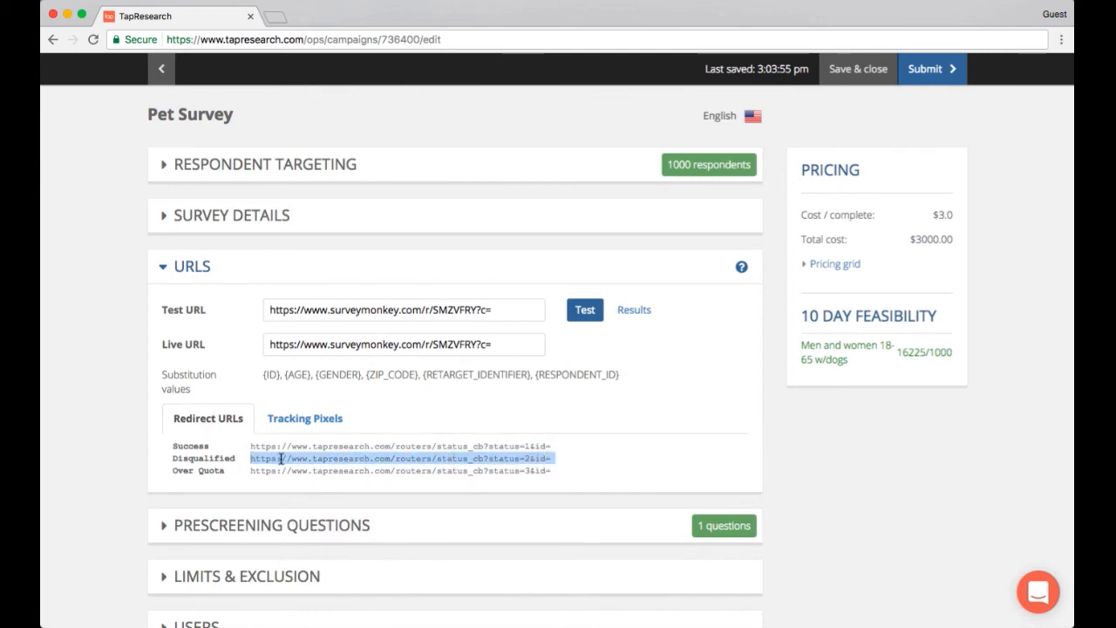
right_click(279, 457)
click(333, 493)
Select the Over Quota redirect URL text
click(592, 449)
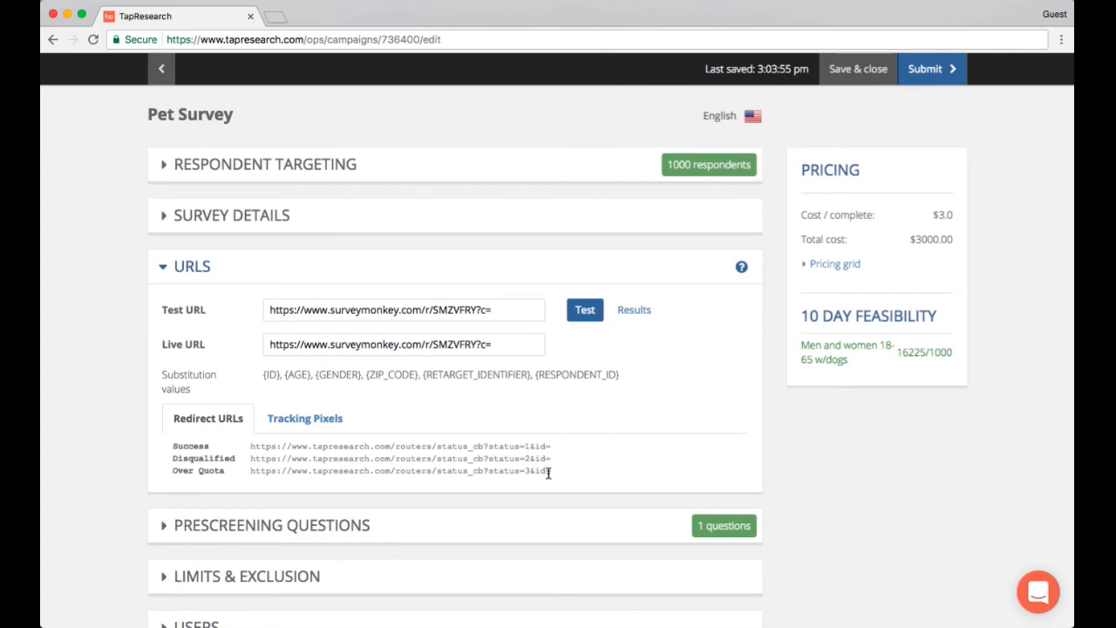
drag(553, 474, 349, 472)
click(254, 478)
triple_click(250, 472)
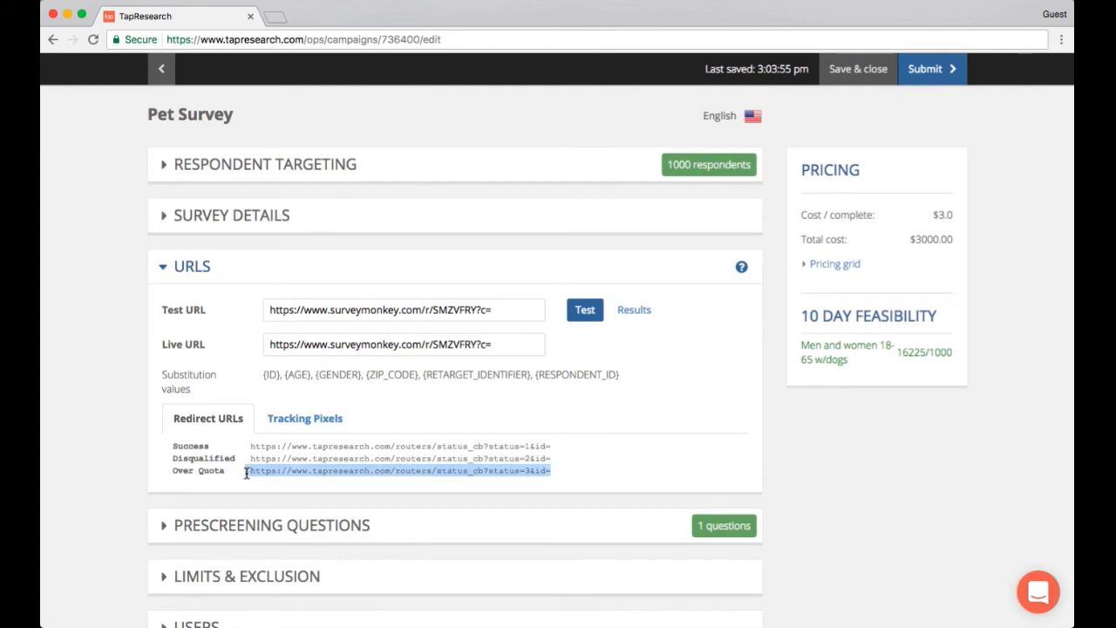
click(544, 462)
Generate the test link, open it, answer Yes to the pet question and finish the survey
click(587, 314)
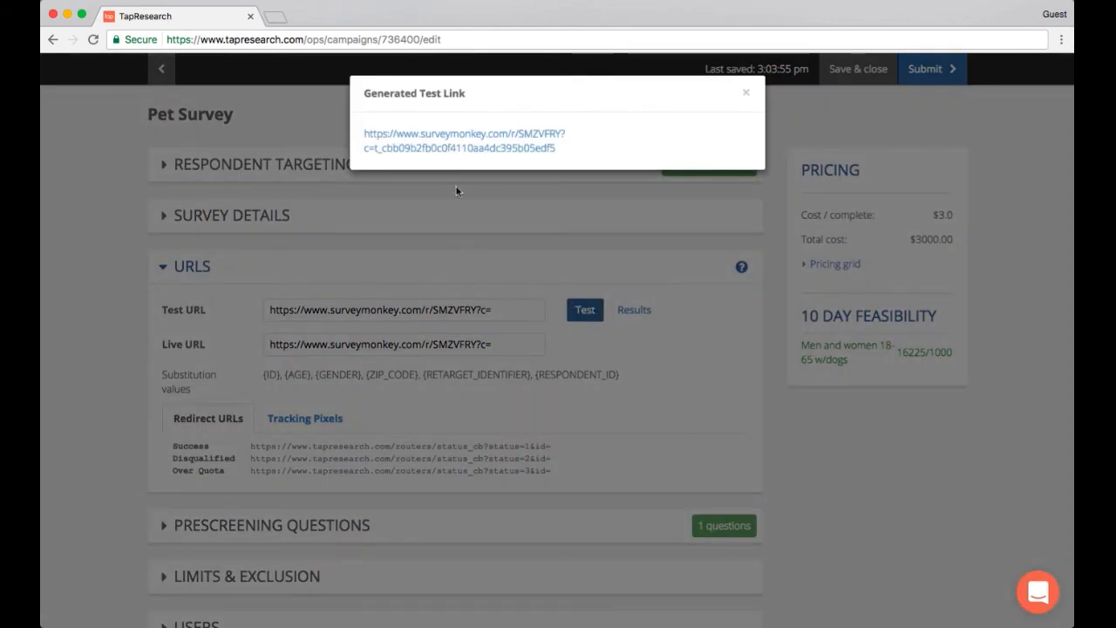
click(458, 141)
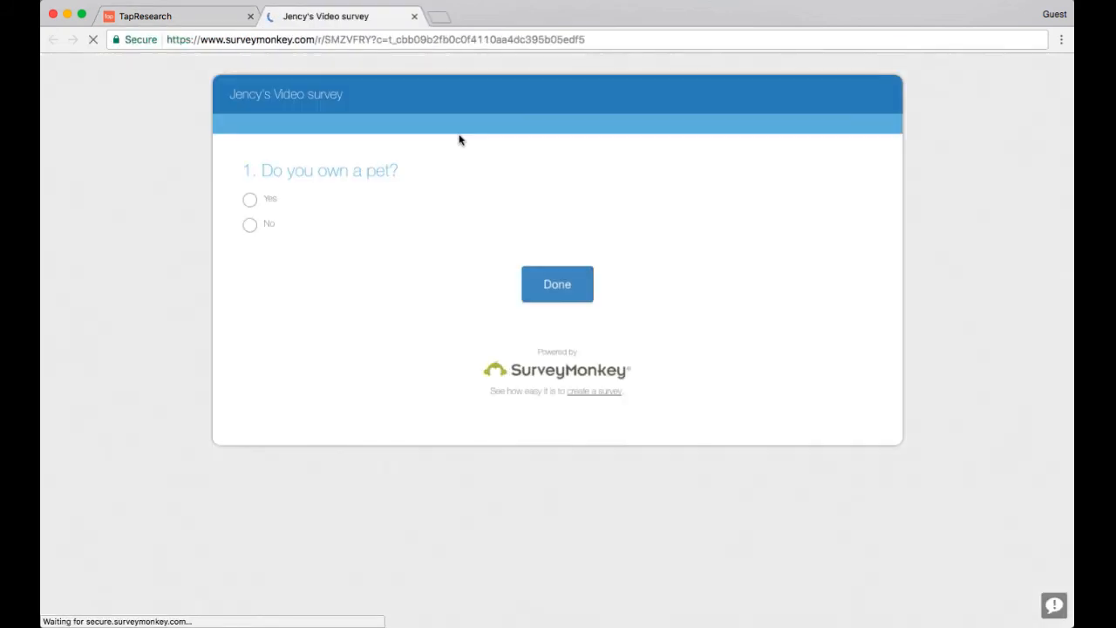
click(250, 201)
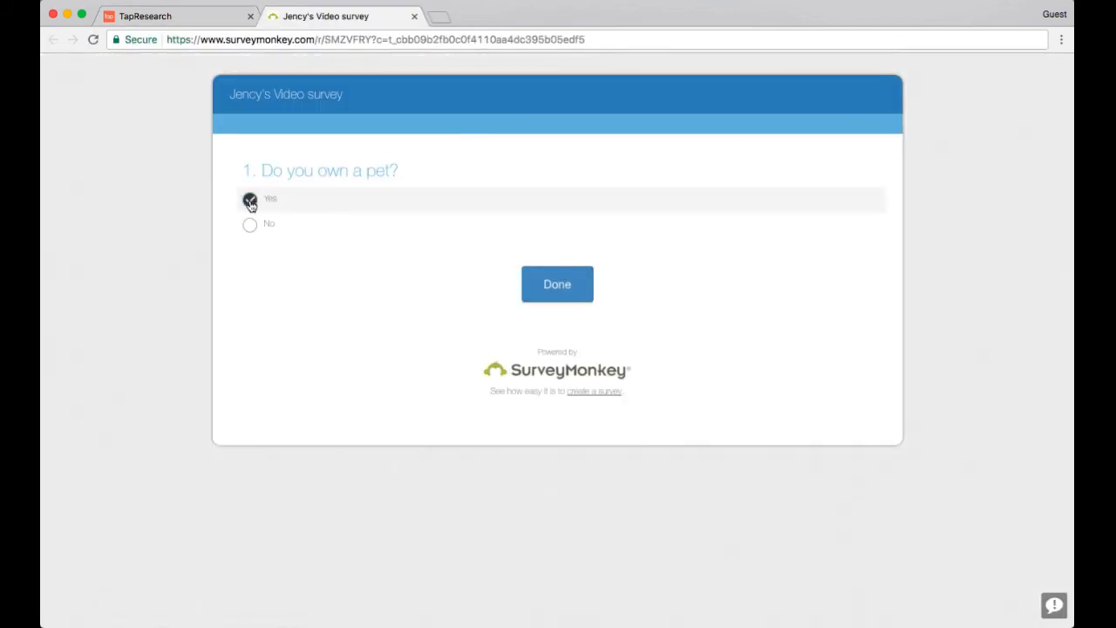
click(558, 293)
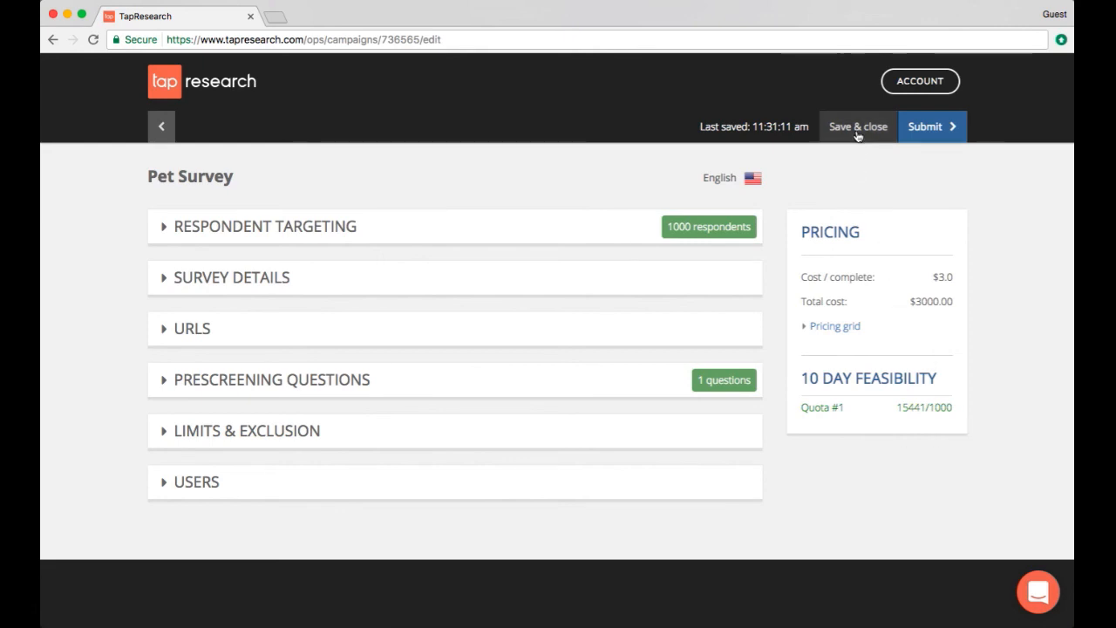
Submit the Pet Survey project and launch it from the launch checklist
click(940, 133)
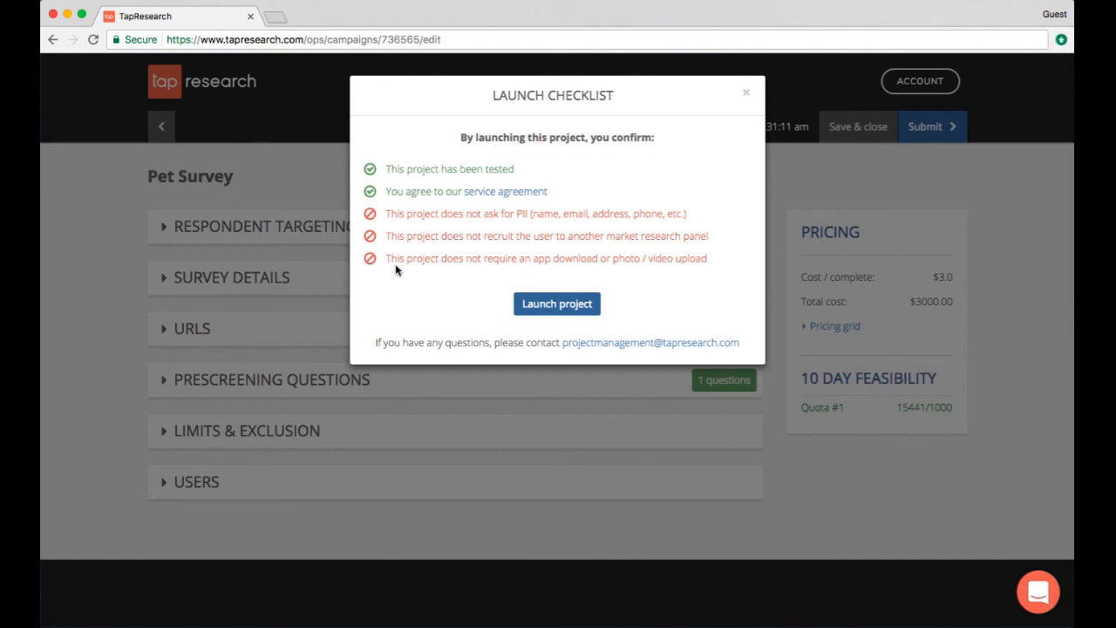
click(556, 305)
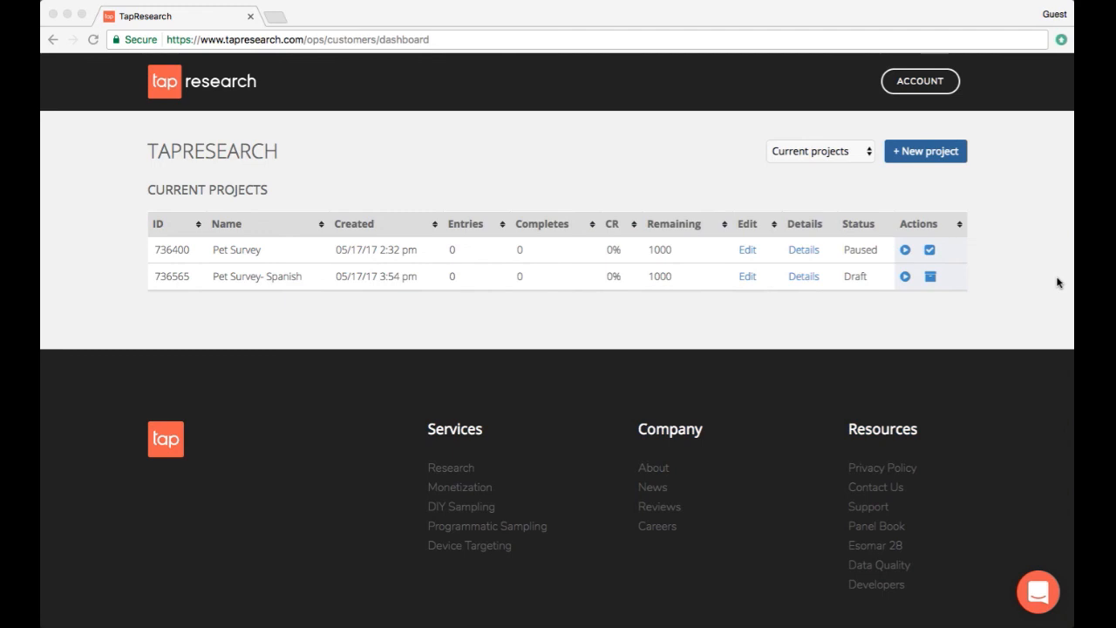
Review the Pet Survey project by opening its edit page and its details page, returning to the dashboard
click(748, 251)
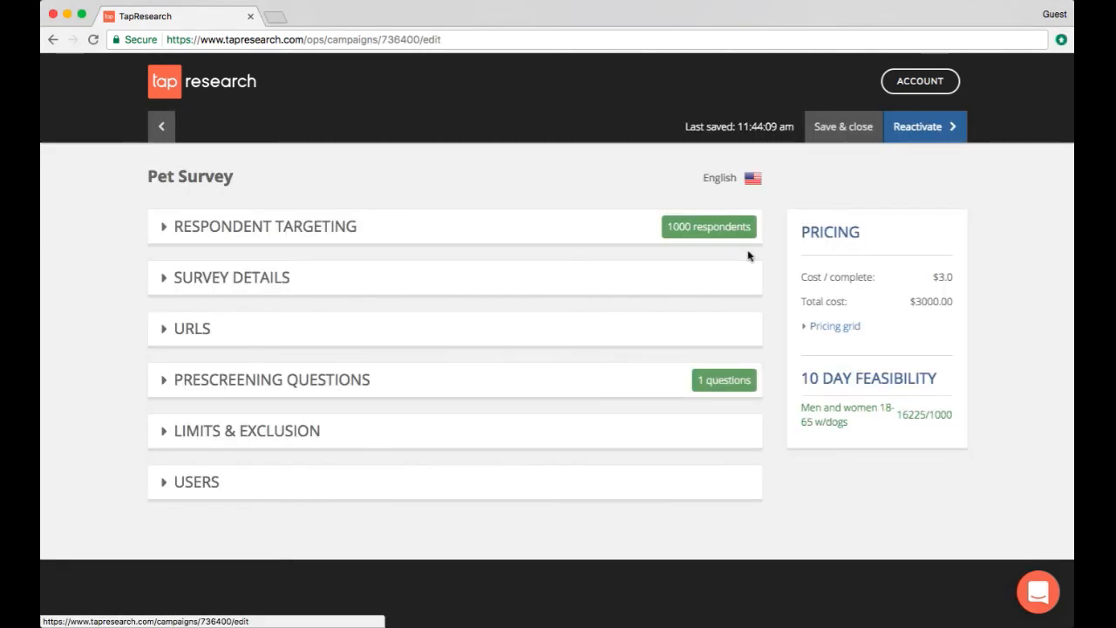
click(187, 242)
click(162, 240)
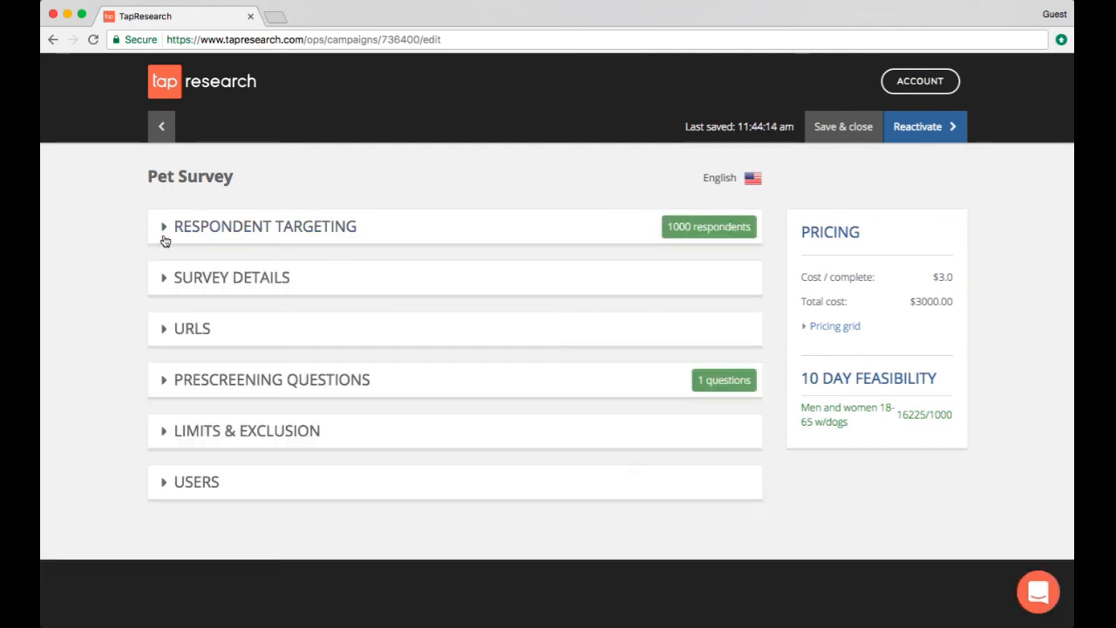
click(856, 127)
click(807, 251)
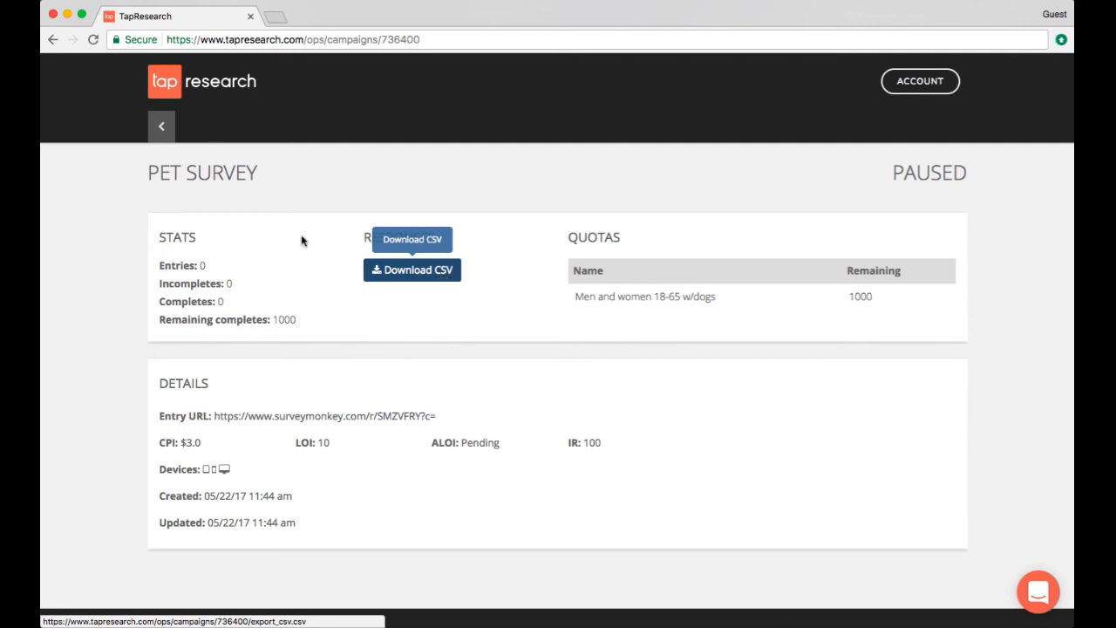
click(164, 130)
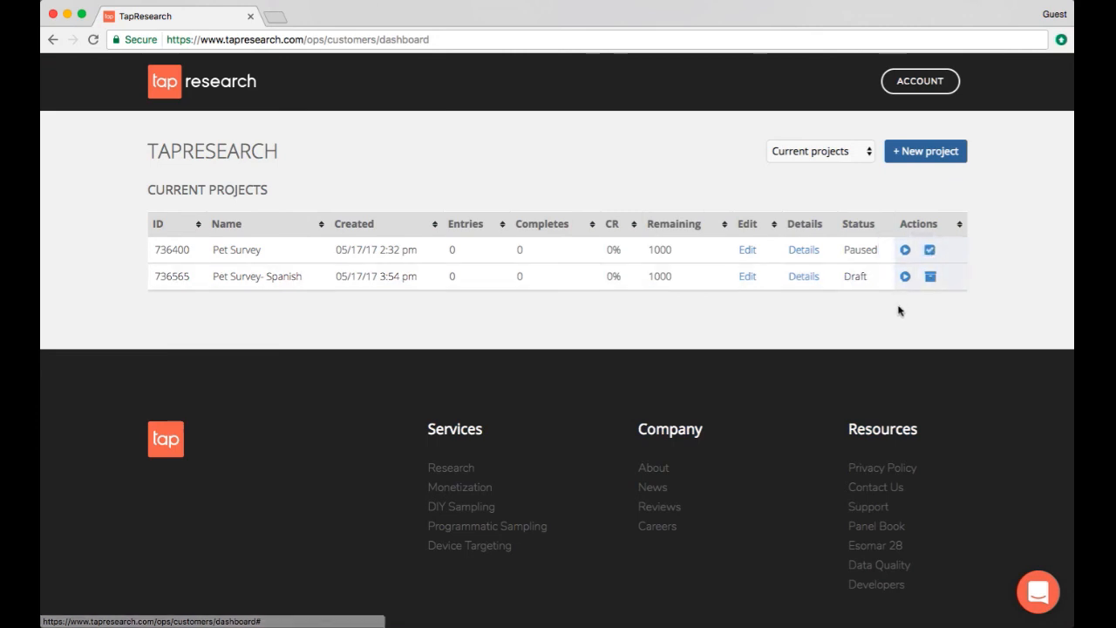
Switch the project list to Reconciled projects and back to Current projects, then mark Pet Survey as complete
click(834, 152)
click(841, 164)
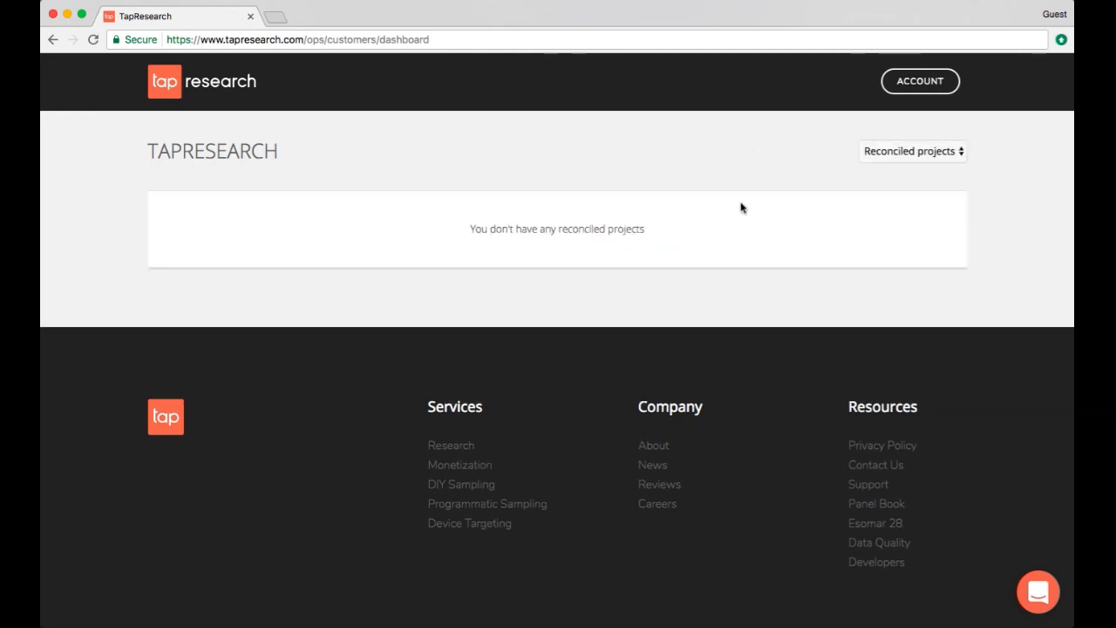
click(916, 154)
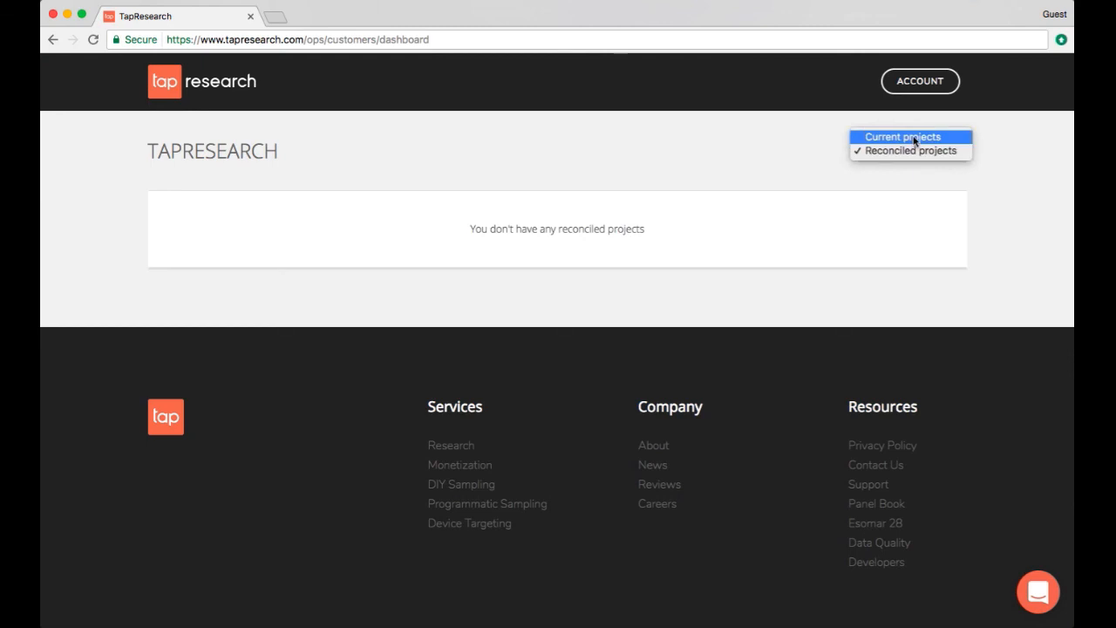
click(915, 139)
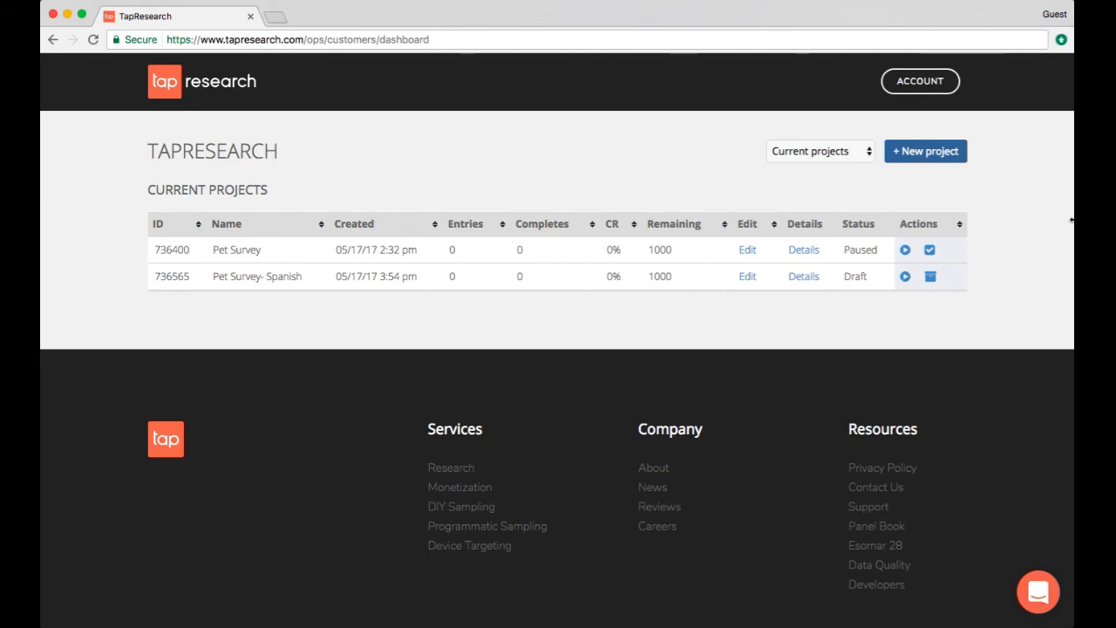
click(931, 252)
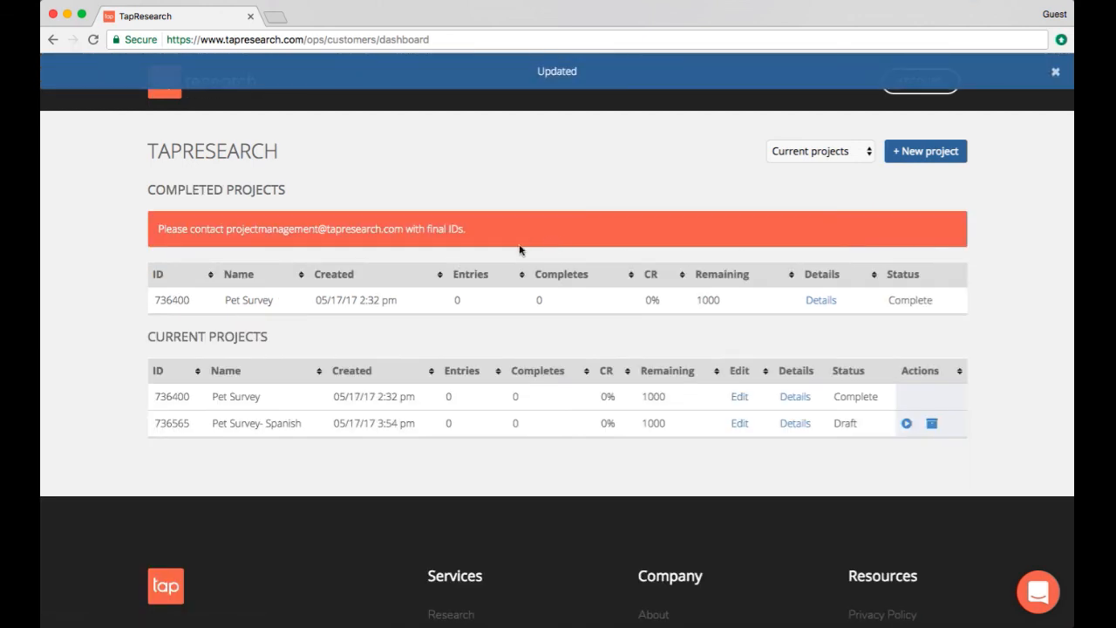